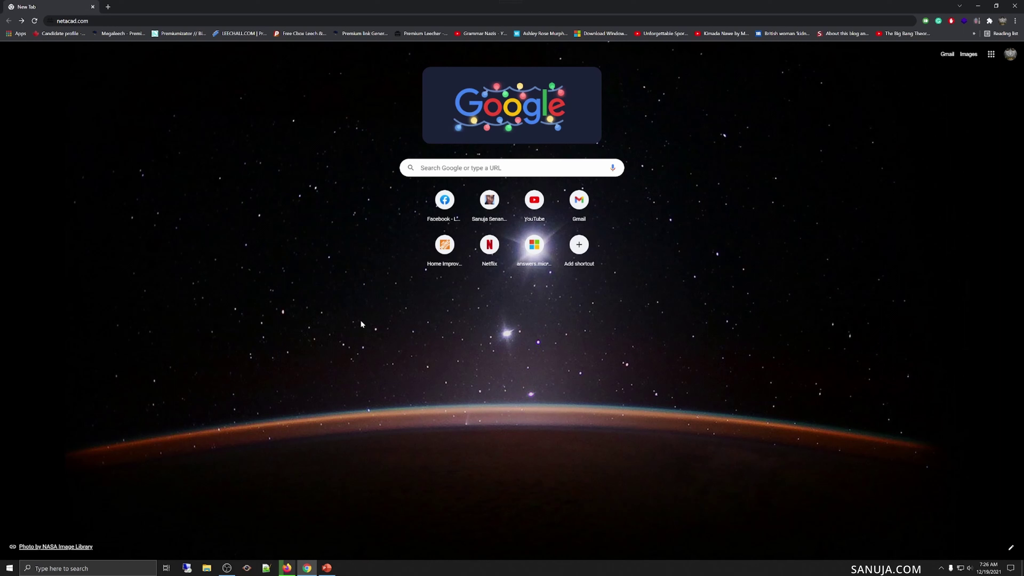
- Load netacad.com from the address bar and scroll through its home page listings
{"action": "left_click", "coordinate": [60, 22]}
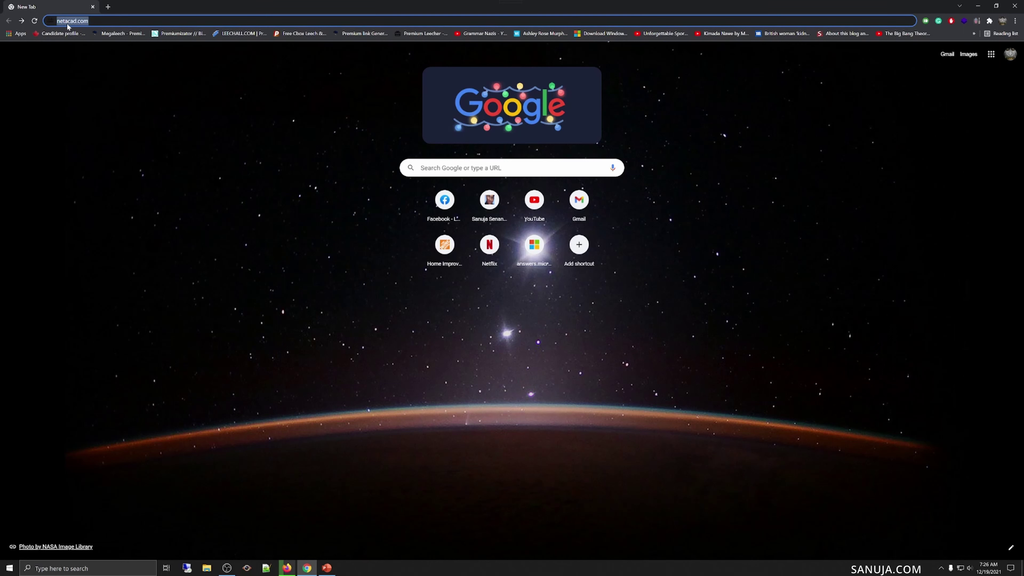
{"action": "key", "text": "End"}
{"action": "key", "text": "Return"}
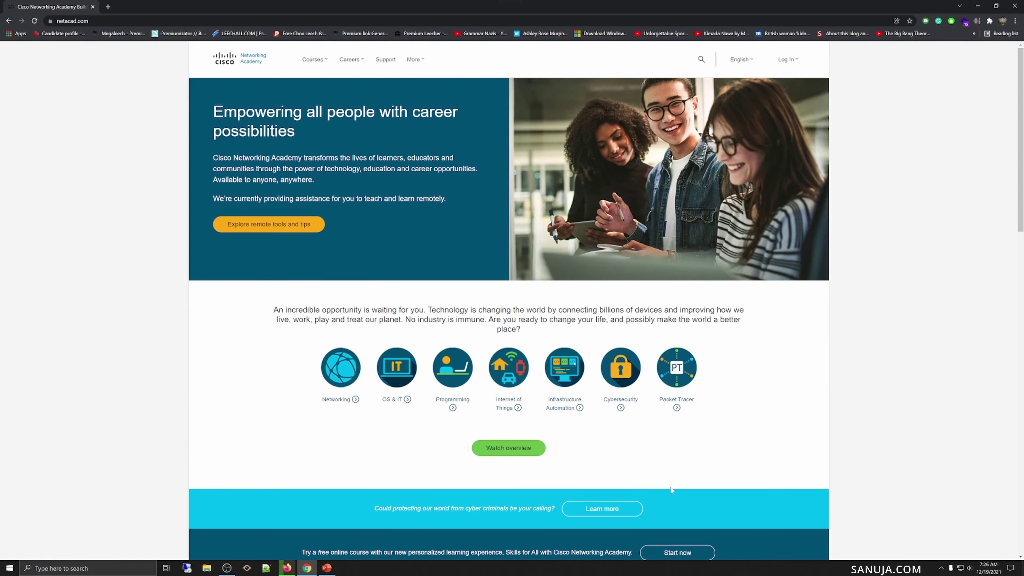
{"action": "scroll", "coordinate": [796, 475], "scroll_direction": "down", "scroll_amount": 4}
{"action": "scroll", "coordinate": [793, 473], "scroll_direction": "up", "scroll_amount": 4}
{"action": "scroll", "coordinate": [583, 415], "scroll_direction": "down", "scroll_amount": 20}
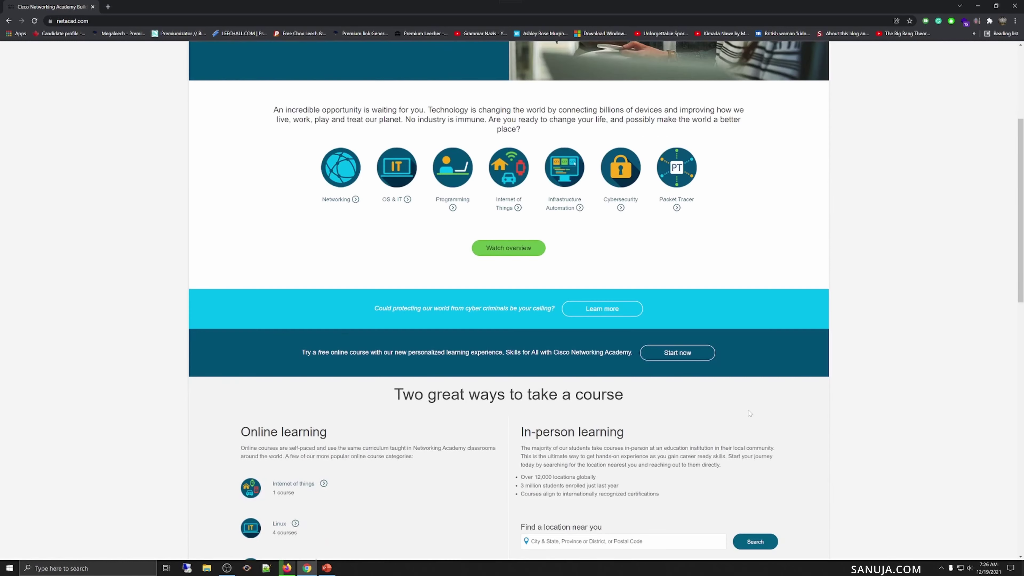
{"action": "scroll", "coordinate": [749, 413], "scroll_direction": "up", "scroll_amount": 20}
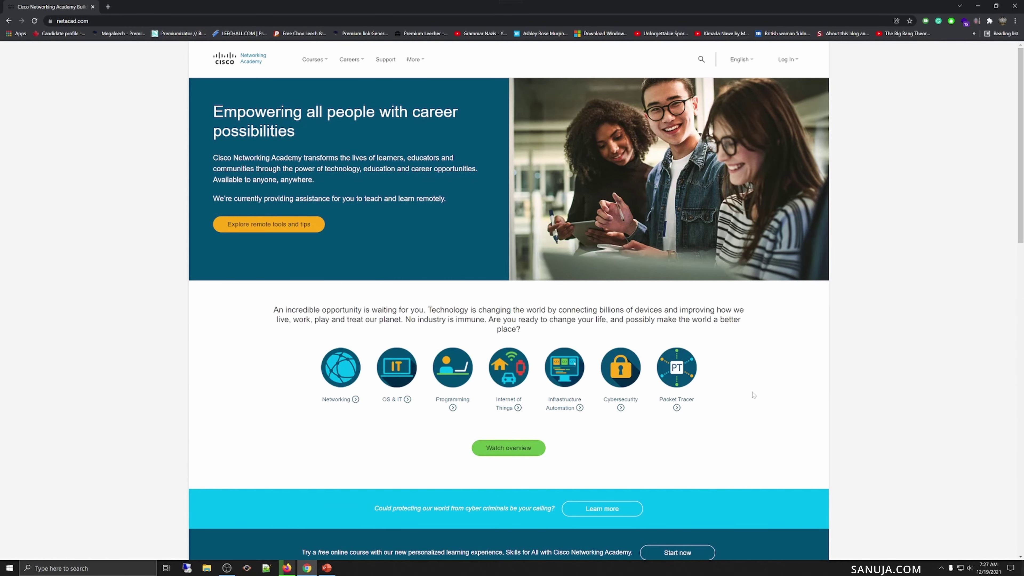
- Open the Cisco Packet Tracer courses page, preview Introduction to Packet Tracer, then go back
{"action": "left_click", "coordinate": [683, 380]}
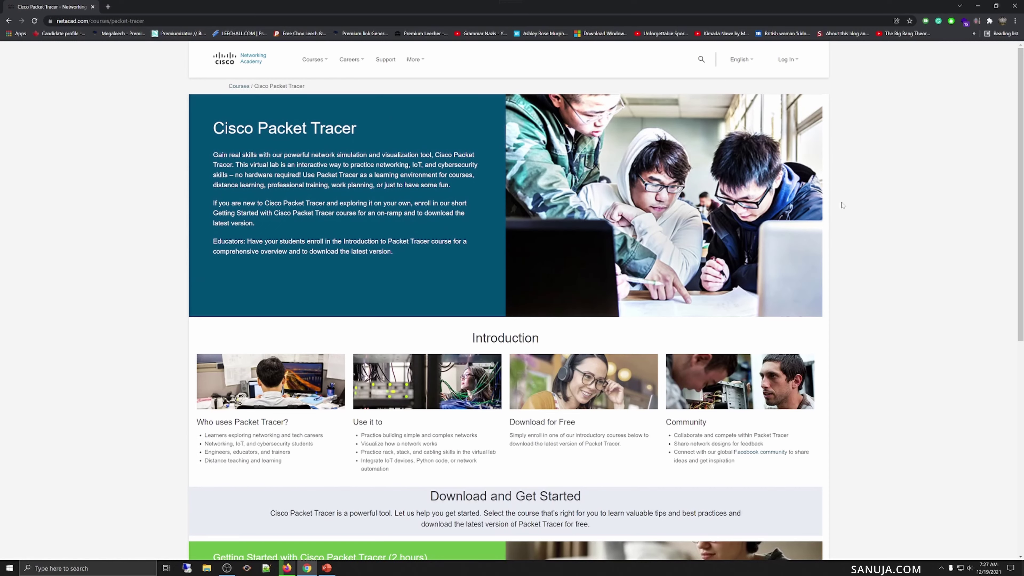
{"action": "scroll", "coordinate": [834, 336], "scroll_direction": "down", "scroll_amount": 8}
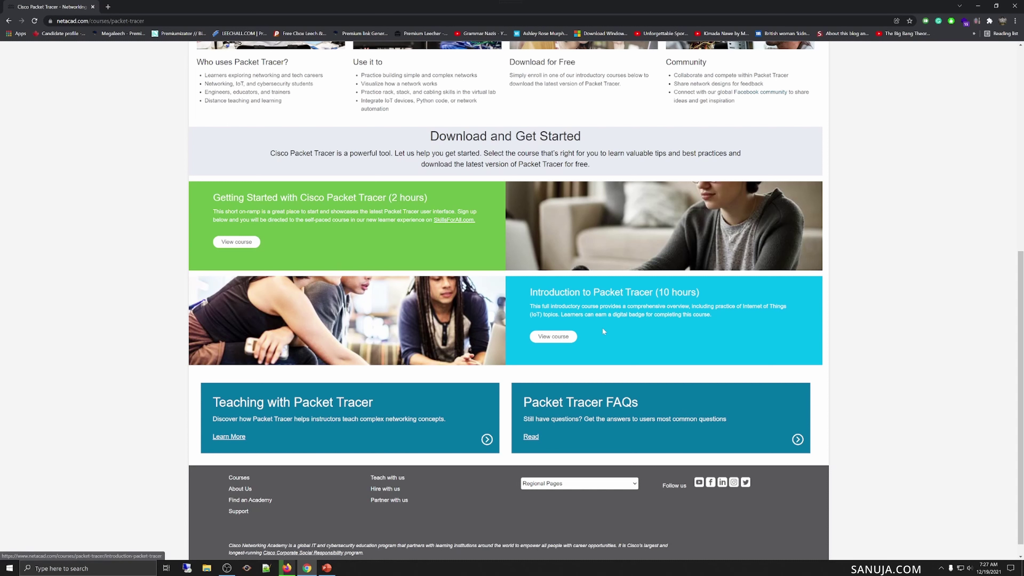
{"action": "left_click", "coordinate": [559, 343]}
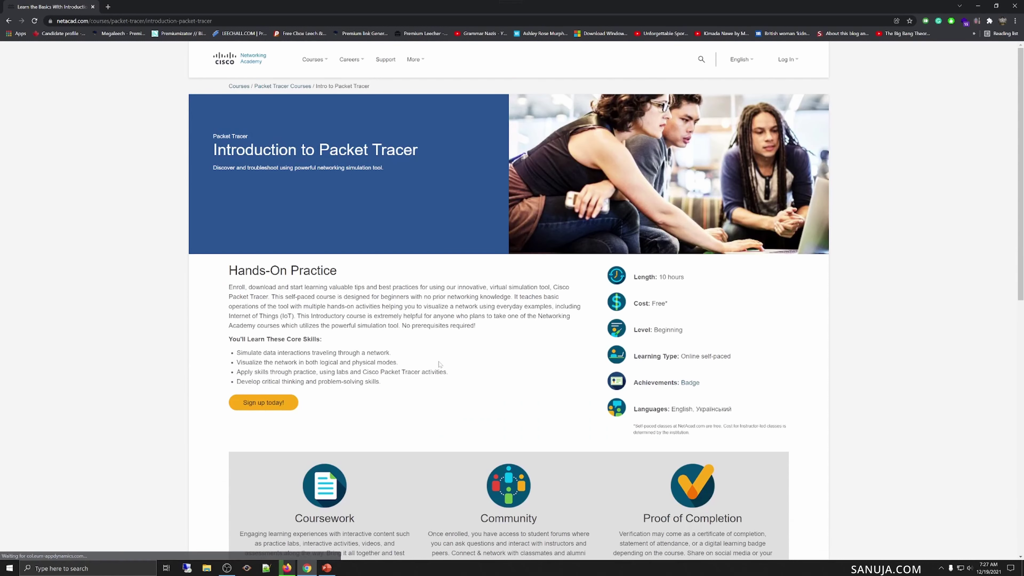
{"action": "mouse_move", "coordinate": [264, 404]}
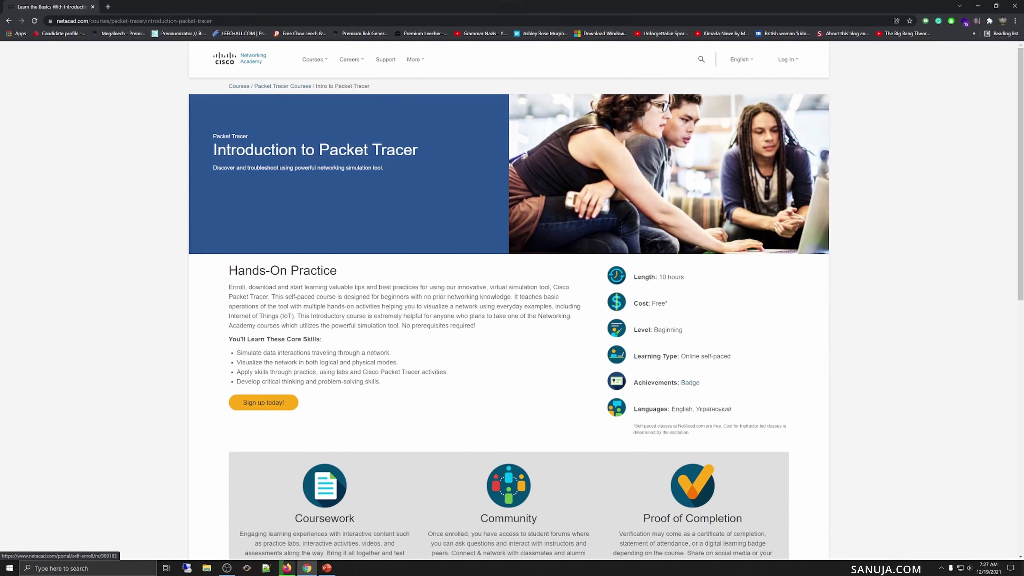
{"action": "key", "text": "alt+Left"}
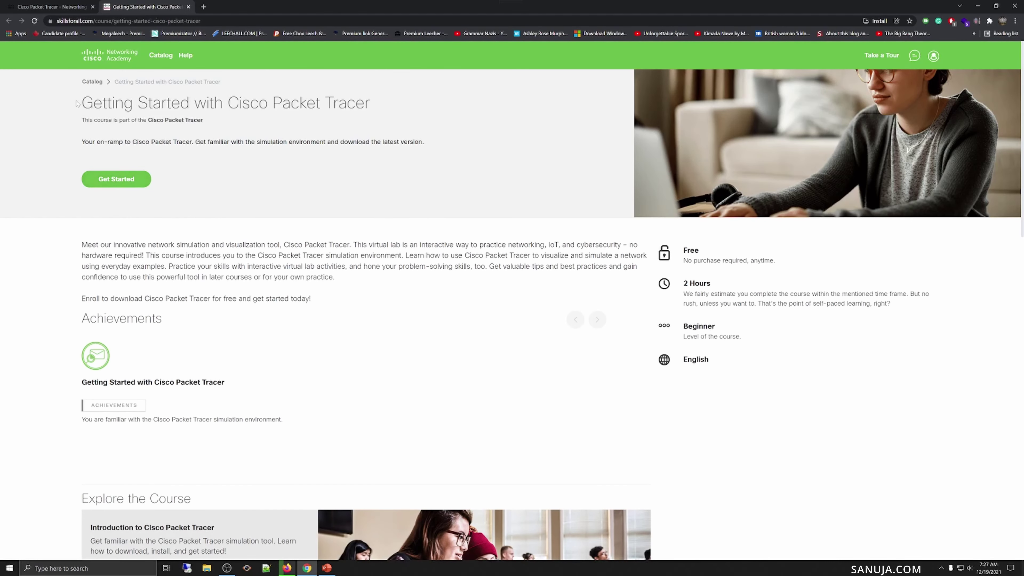
- Start the Getting Started course, try the email, password and sign-up options, then return to login
{"action": "left_click", "coordinate": [112, 178]}
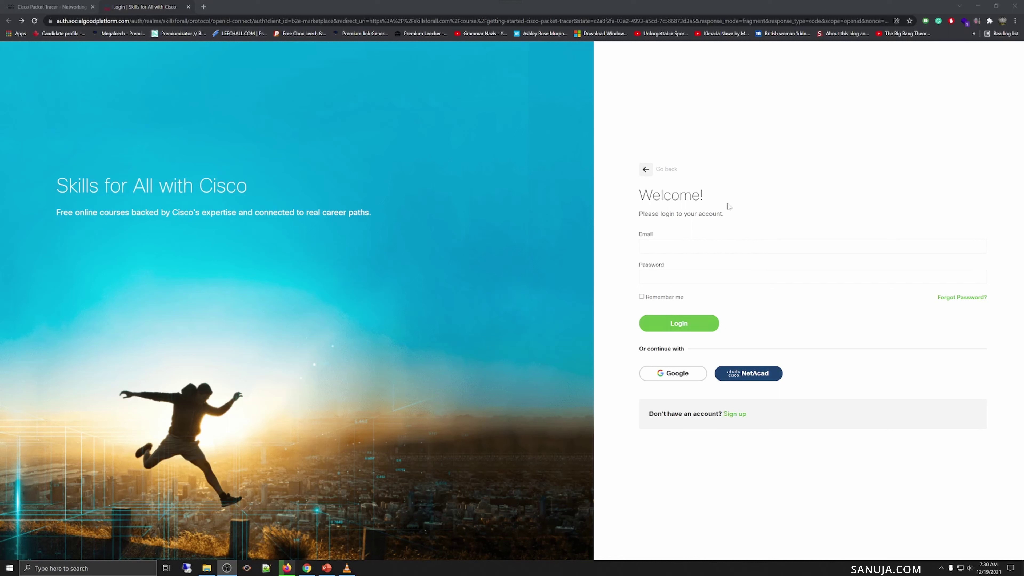
{"action": "left_click", "coordinate": [726, 246]}
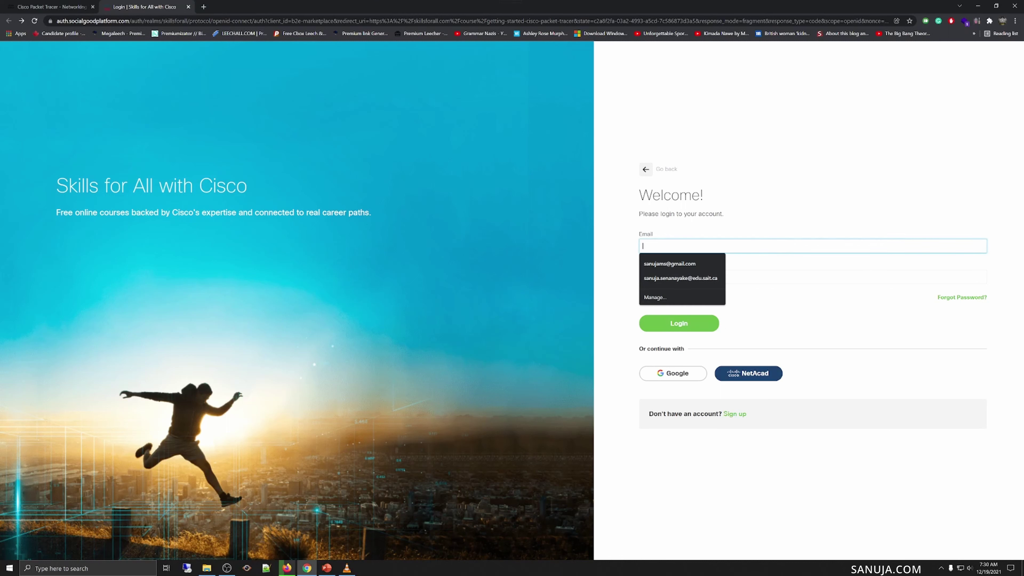
{"action": "left_click", "coordinate": [813, 277]}
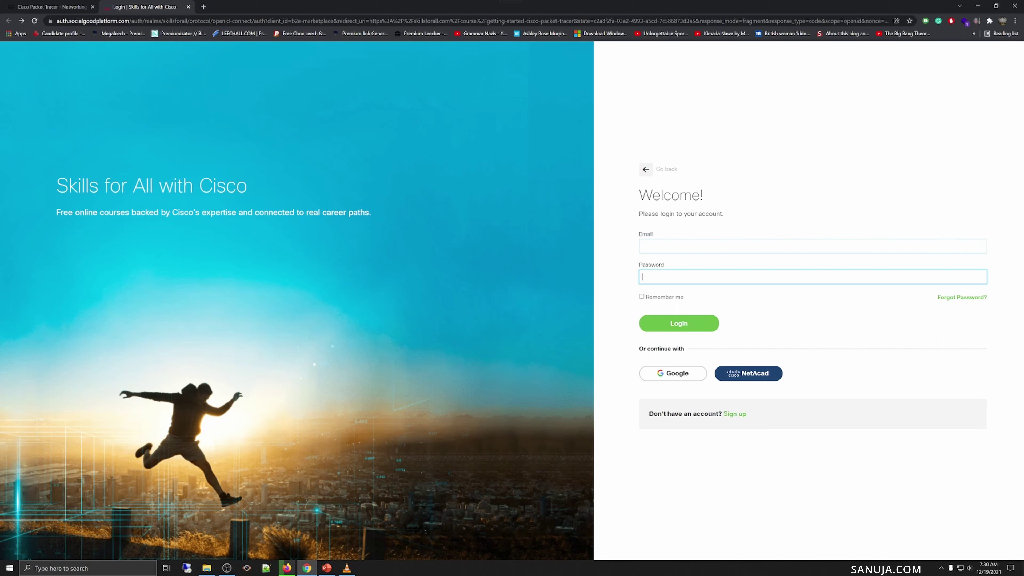
{"action": "left_click", "coordinate": [735, 413]}
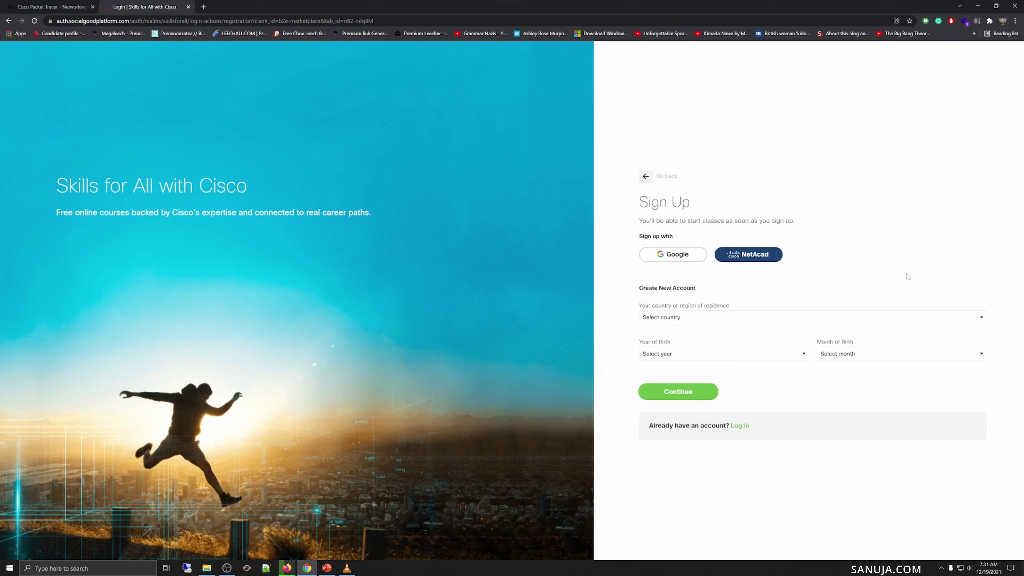
{"action": "left_click", "coordinate": [648, 179]}
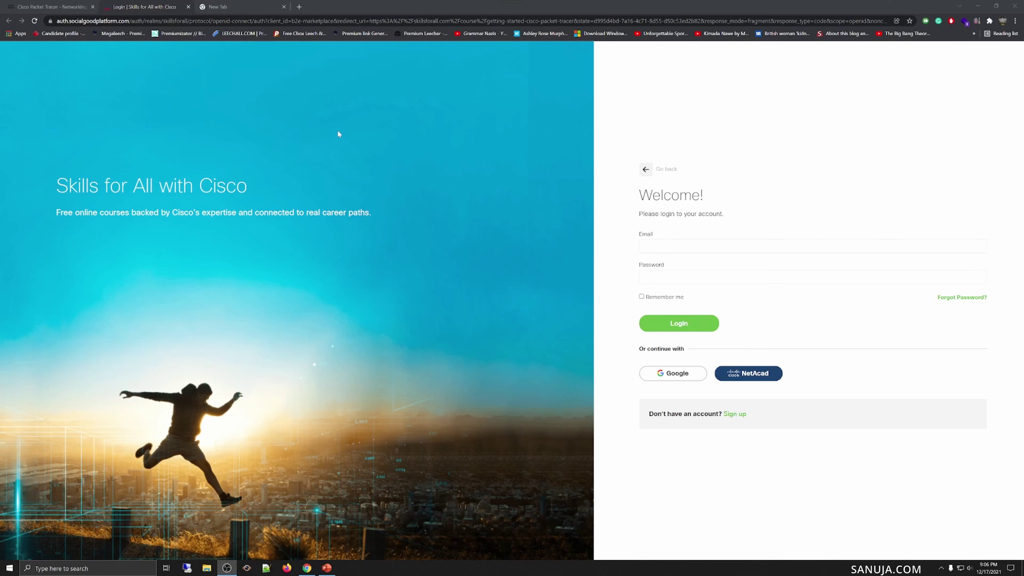
- Google 'cisco packet tracer' in a new tab and open the netacad.com Packet Tracer result
{"action": "left_click", "coordinate": [240, 8]}
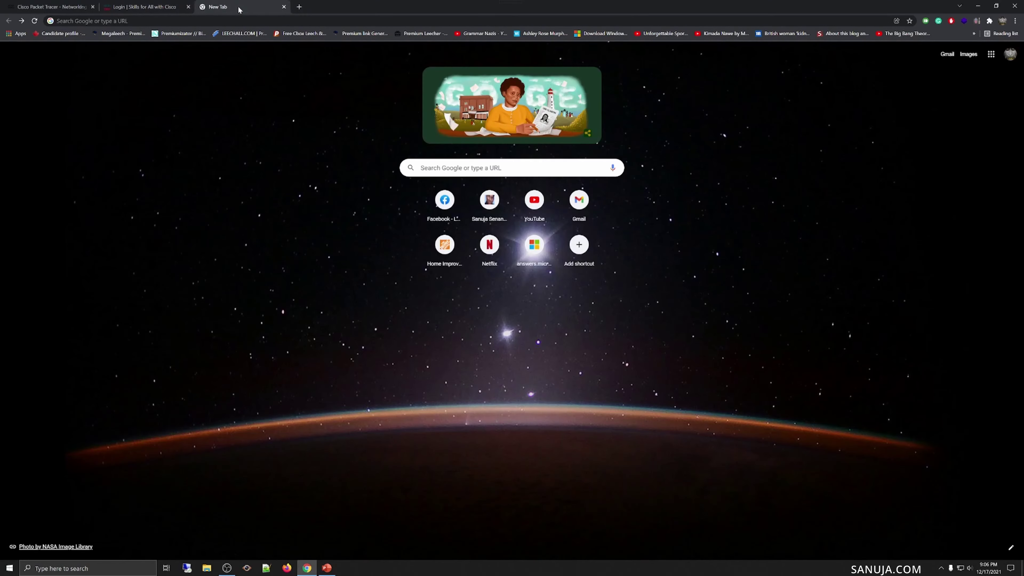
{"action": "left_click", "coordinate": [475, 167]}
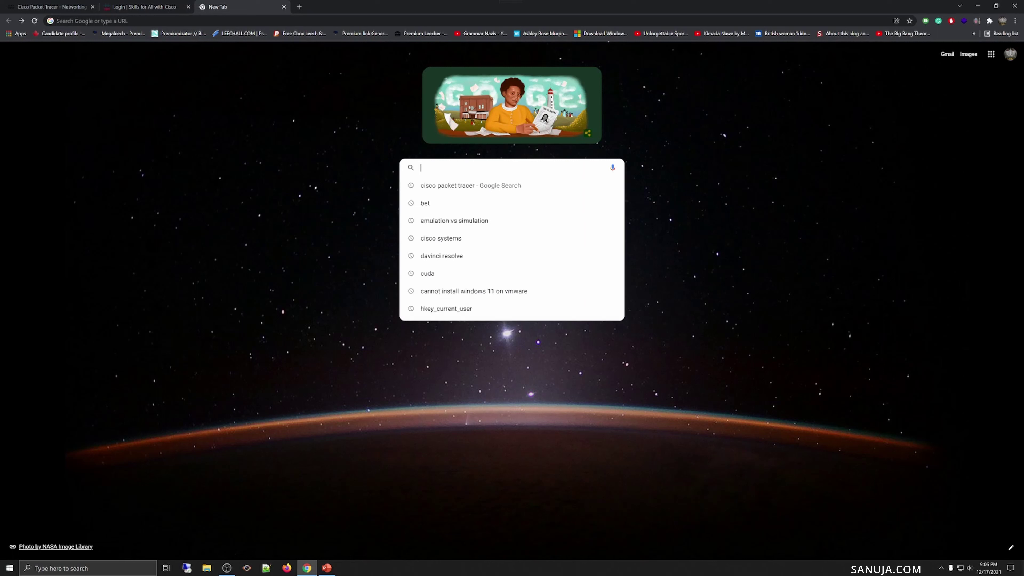
{"action": "key", "text": "Down"}
{"action": "left_click", "coordinate": [475, 186]}
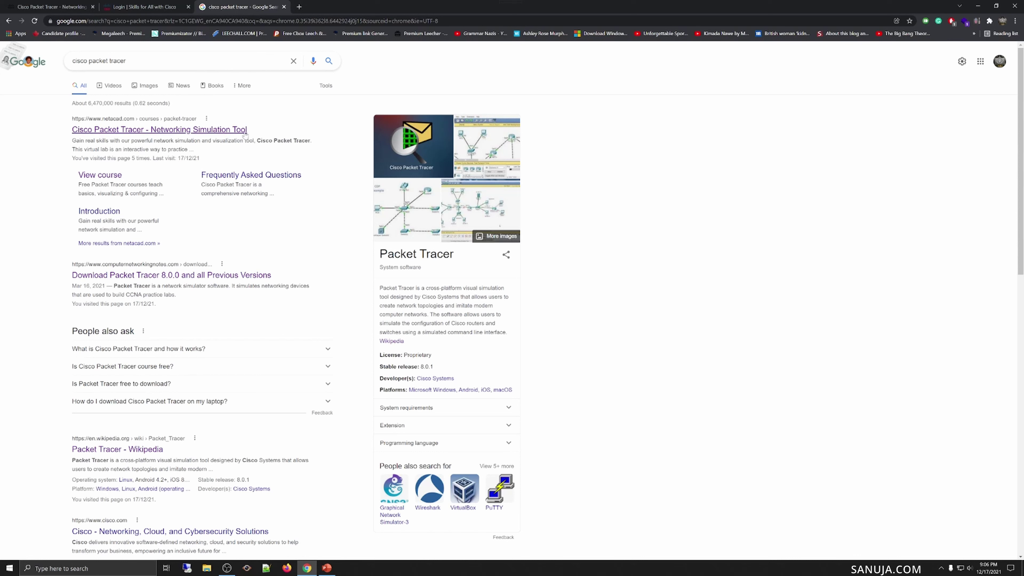
{"action": "left_click", "coordinate": [244, 132]}
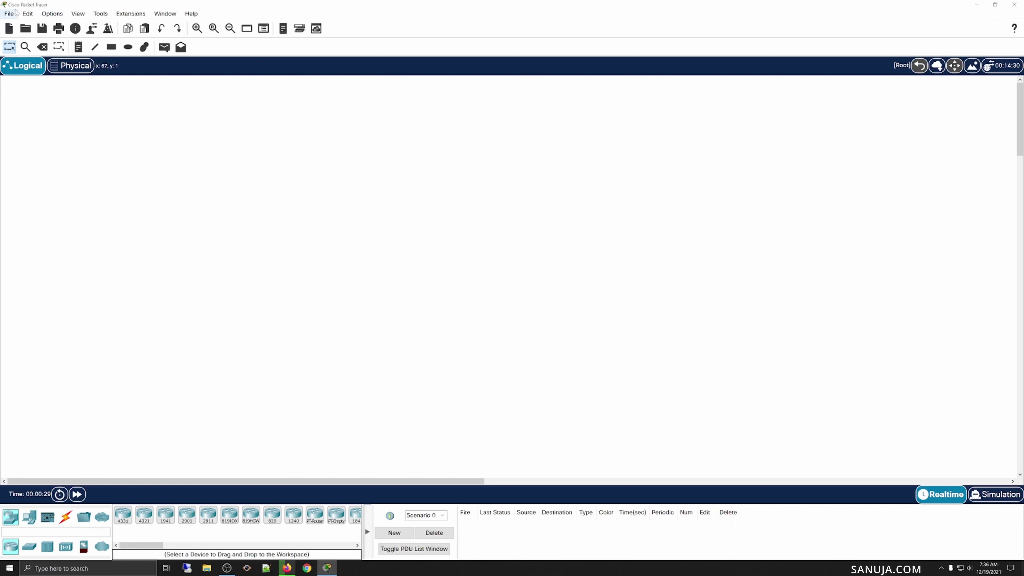
- Browse the File, Edit and Help menus, close them, then bring up the Options menu
{"action": "left_click", "coordinate": [9, 14]}
{"action": "mouse_move", "coordinate": [27, 13]}
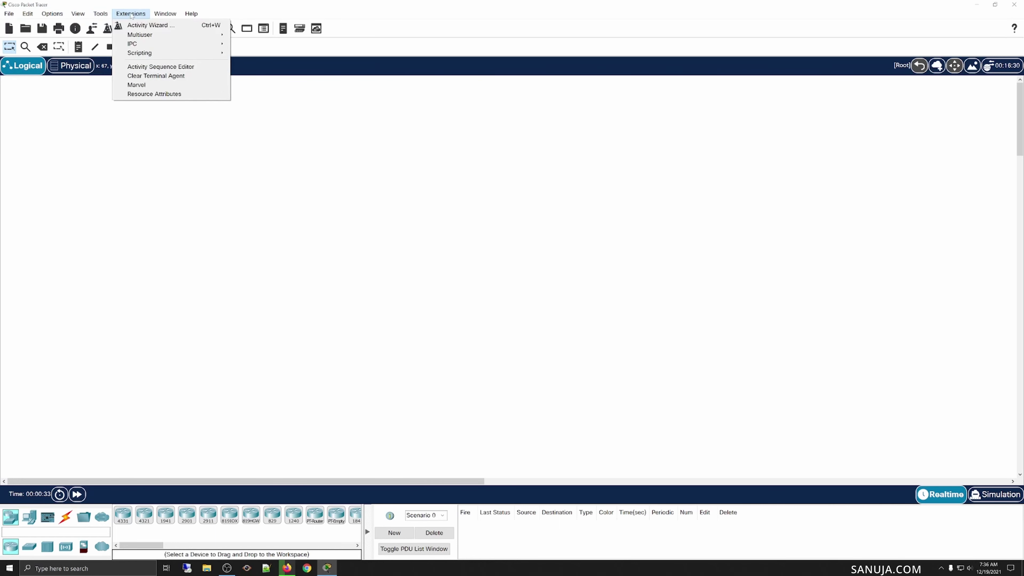
{"action": "mouse_move", "coordinate": [181, 15]}
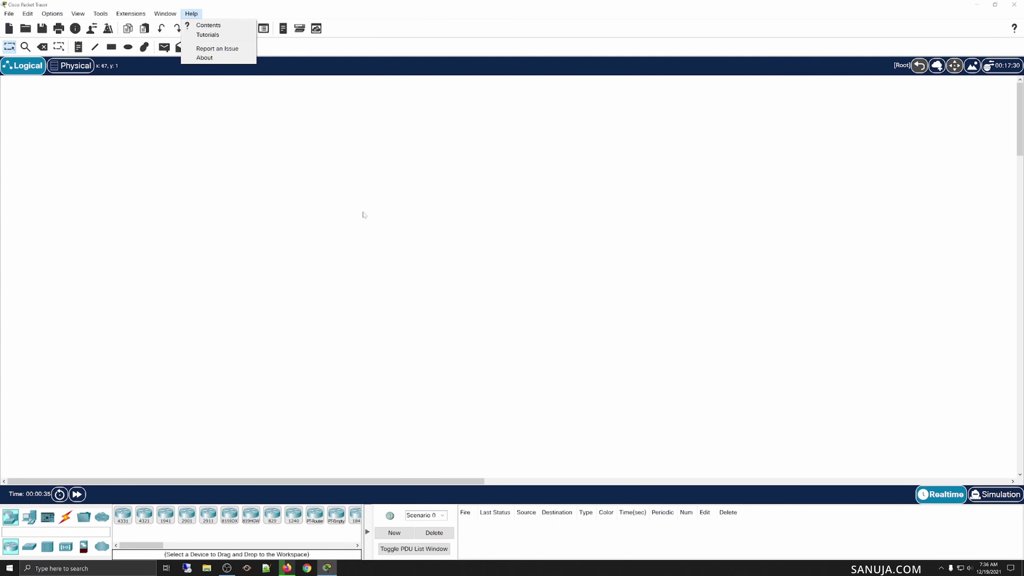
{"action": "left_click", "coordinate": [361, 215]}
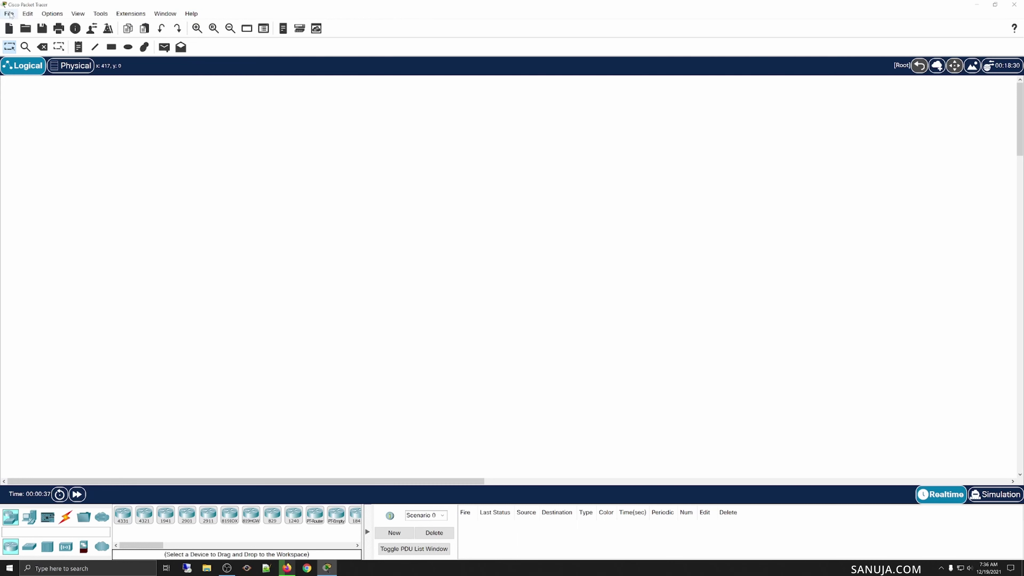
{"action": "left_click", "coordinate": [9, 14]}
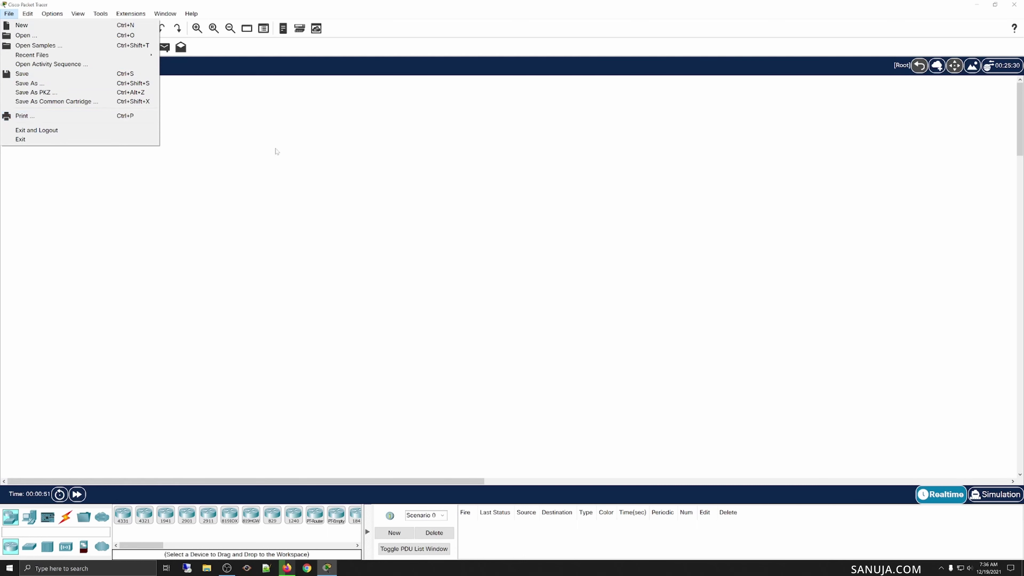
{"action": "left_click", "coordinate": [277, 149]}
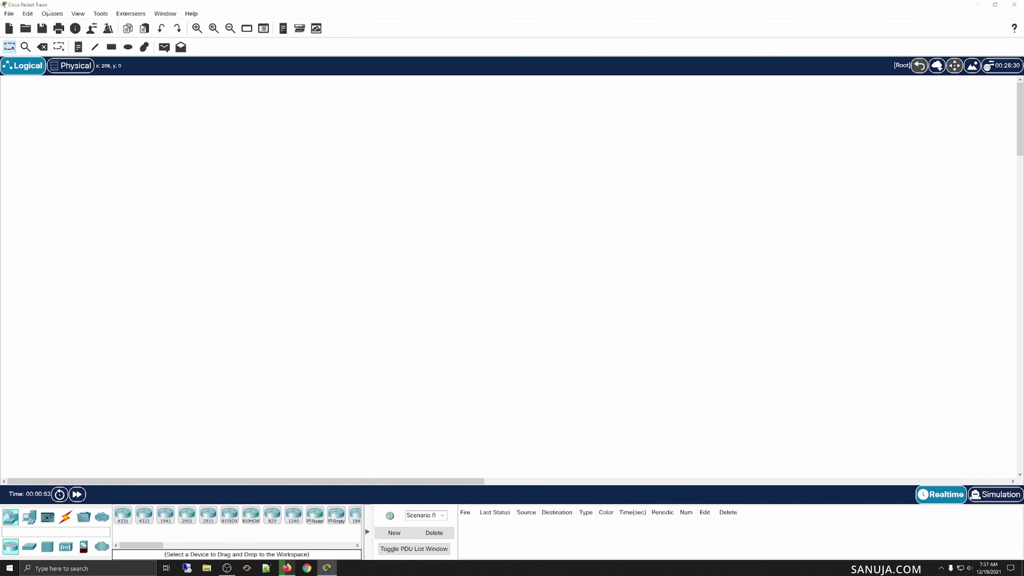
{"action": "left_click", "coordinate": [52, 14]}
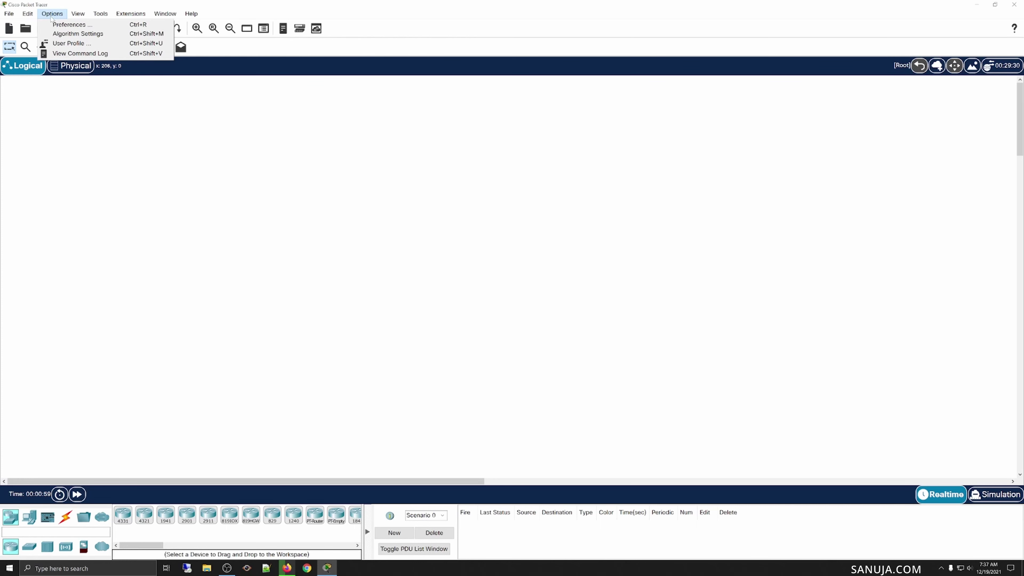
- Review the Preferences tabs: Show/Hide, General/proxy, Answer Tree and Custom Interface, then close it
{"action": "left_click", "coordinate": [69, 24]}
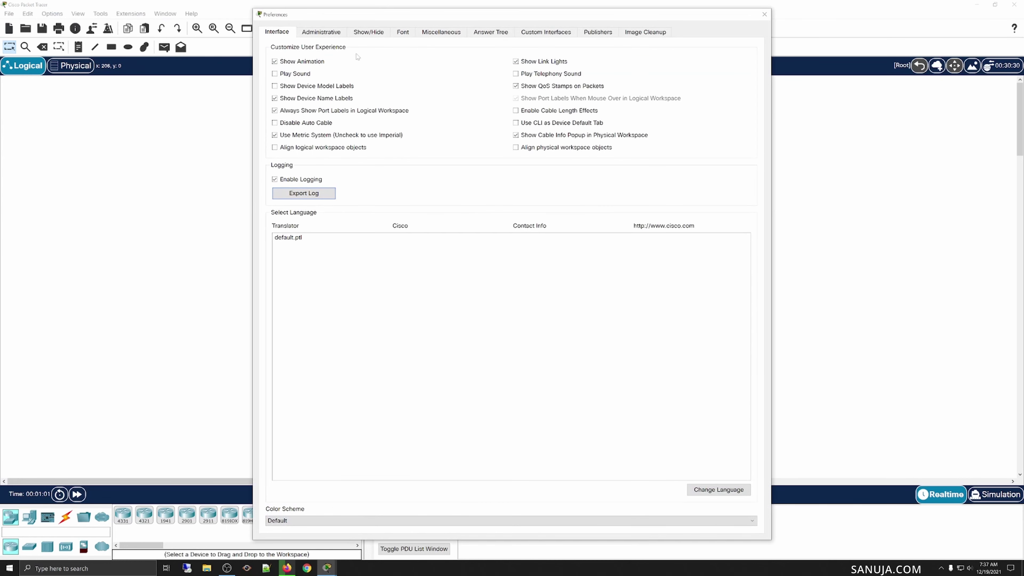
{"action": "left_click", "coordinate": [365, 33]}
{"action": "left_click", "coordinate": [424, 37]}
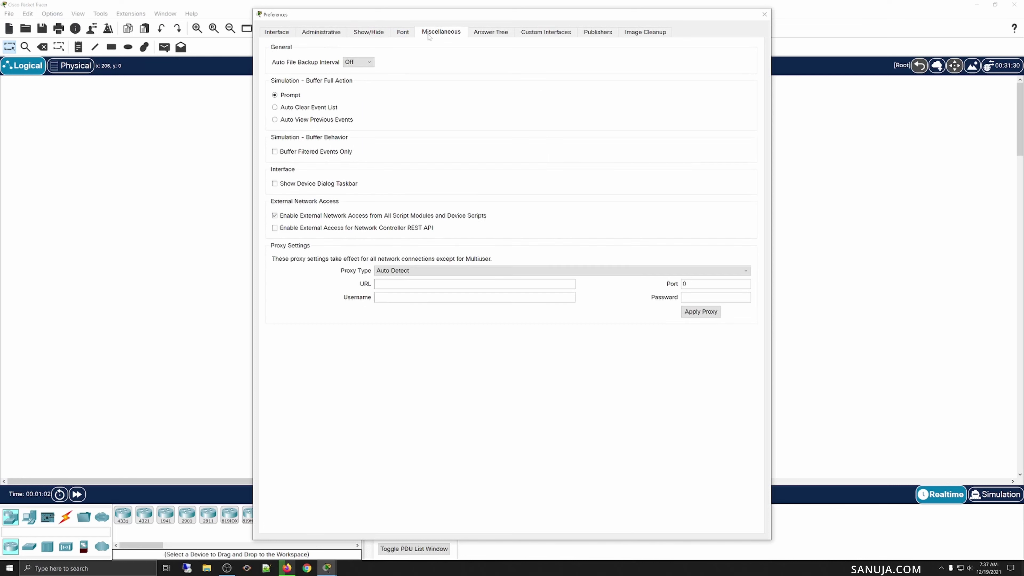
{"action": "left_click", "coordinate": [488, 34]}
{"action": "left_click", "coordinate": [529, 37]}
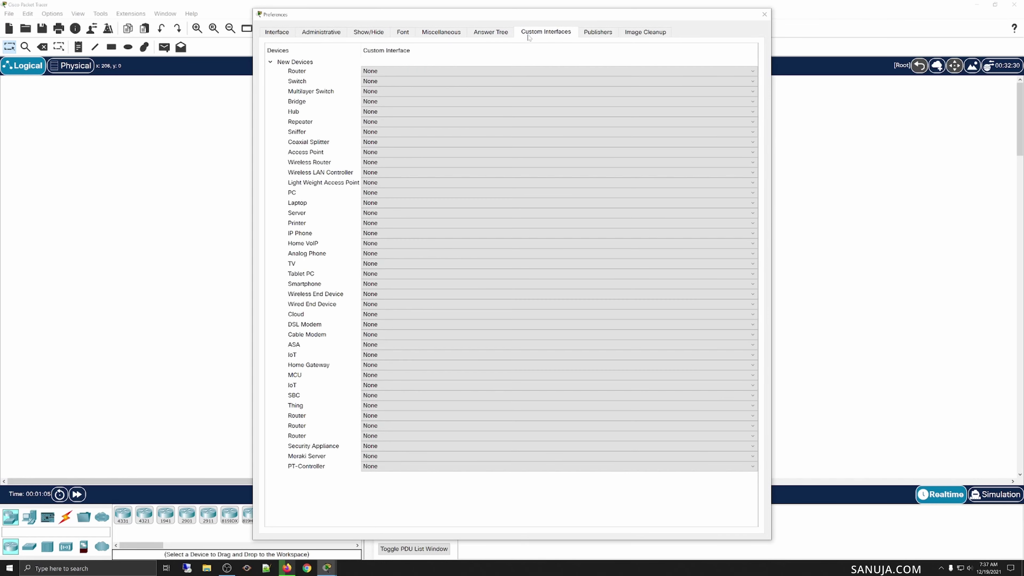
{"action": "left_click", "coordinate": [764, 14]}
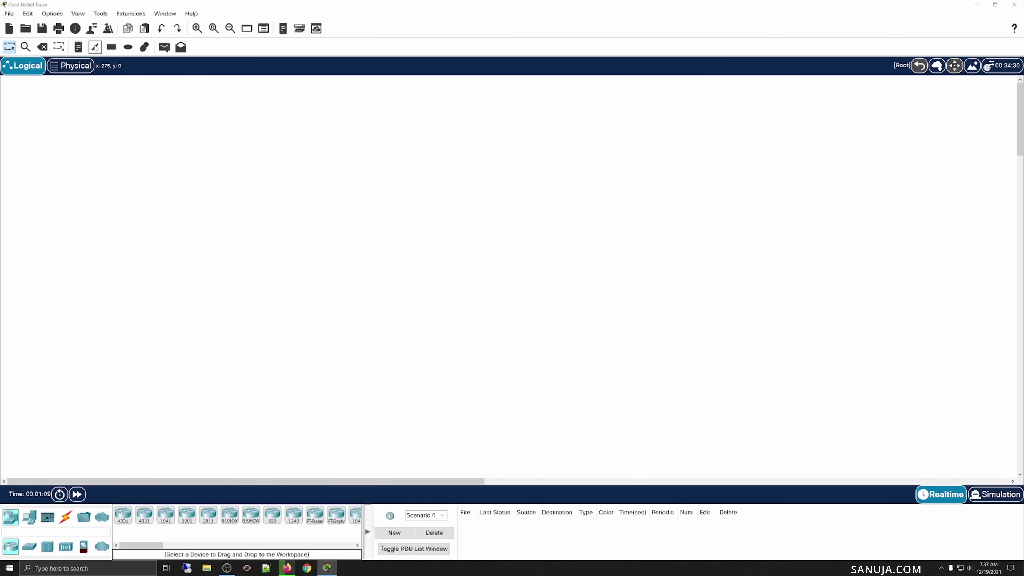
{"action": "left_click", "coordinate": [54, 17]}
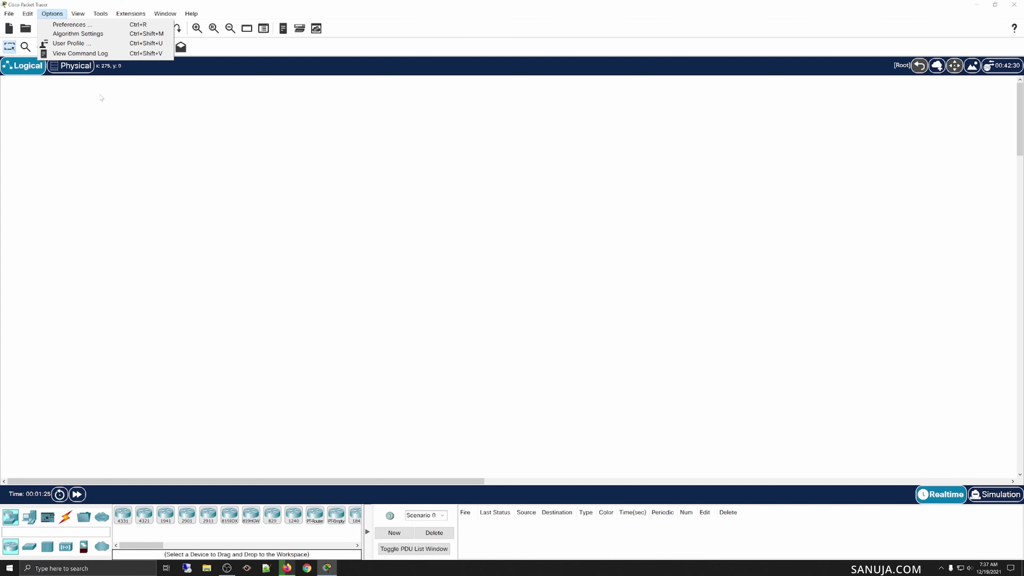
- Switch back and forth between the Physical city map and Logical workspace, ending on Logical
{"action": "left_click", "coordinate": [135, 199]}
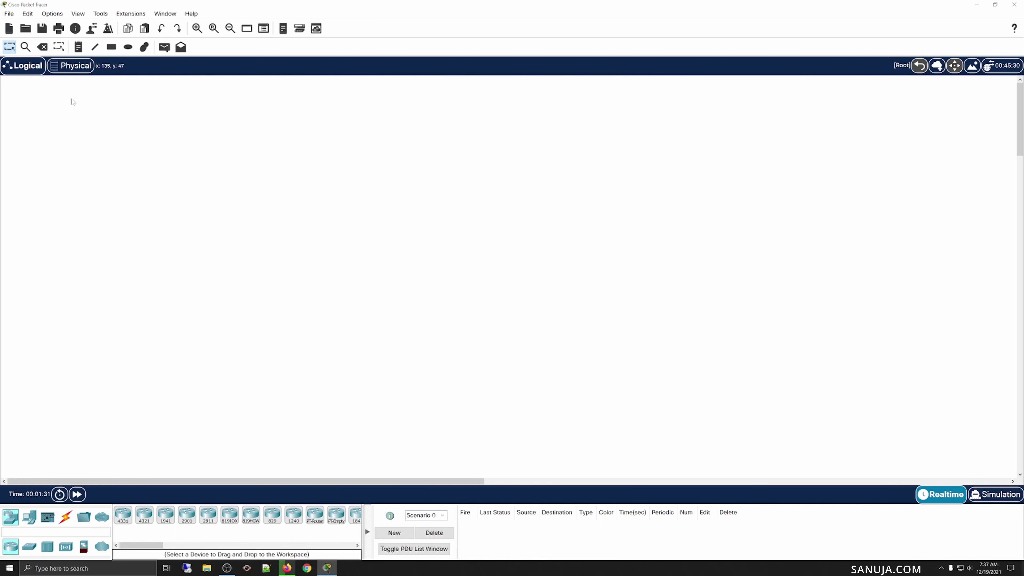
{"action": "left_click", "coordinate": [77, 67]}
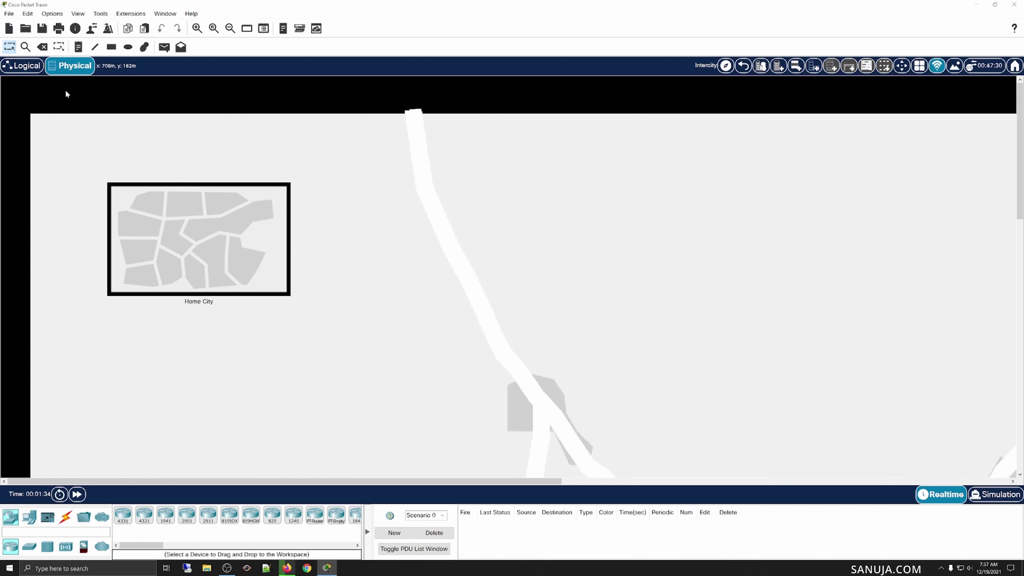
{"action": "left_click", "coordinate": [24, 66]}
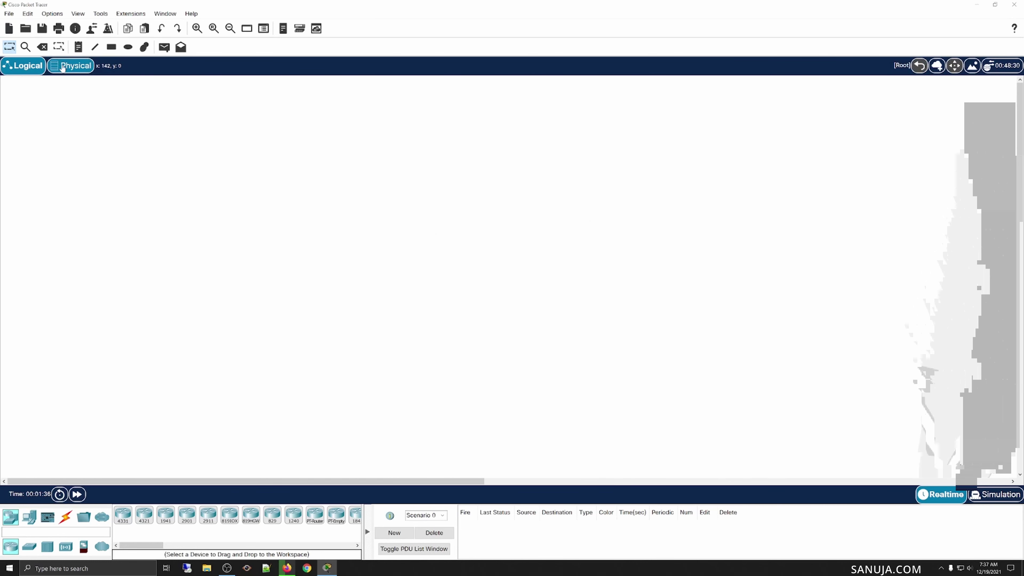
{"action": "left_click", "coordinate": [62, 67]}
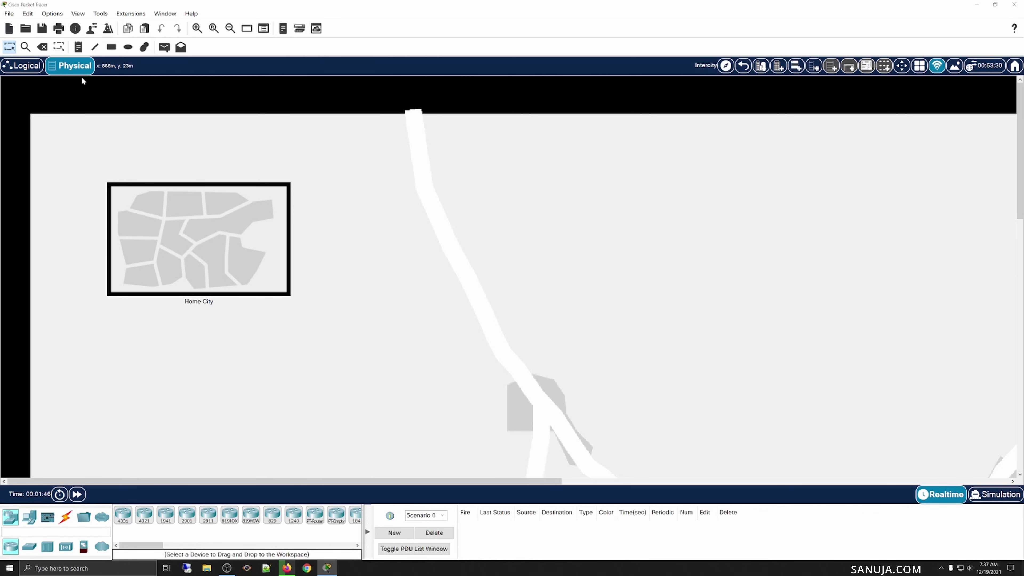
{"action": "left_click", "coordinate": [14, 66]}
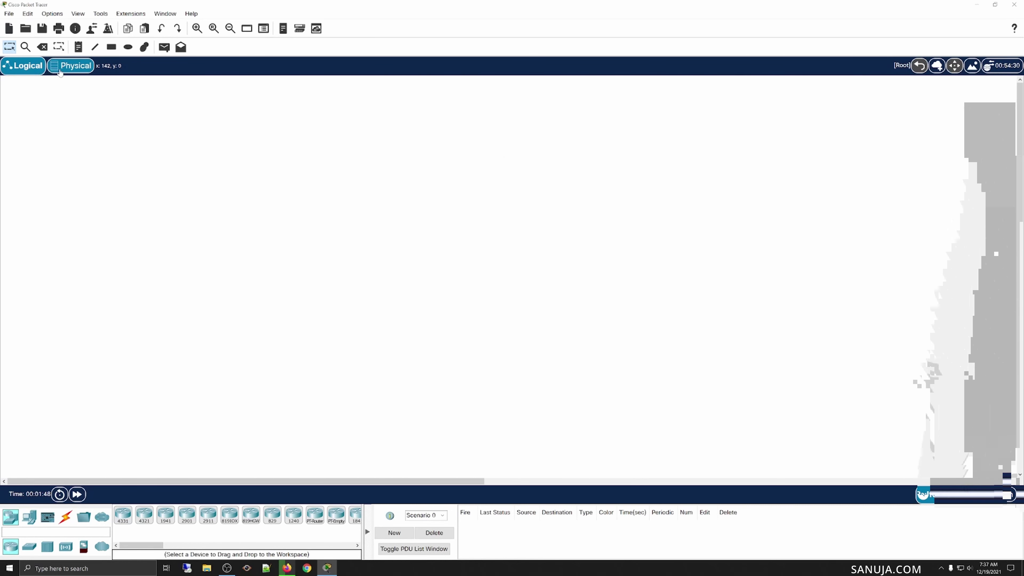
{"action": "left_click", "coordinate": [61, 67]}
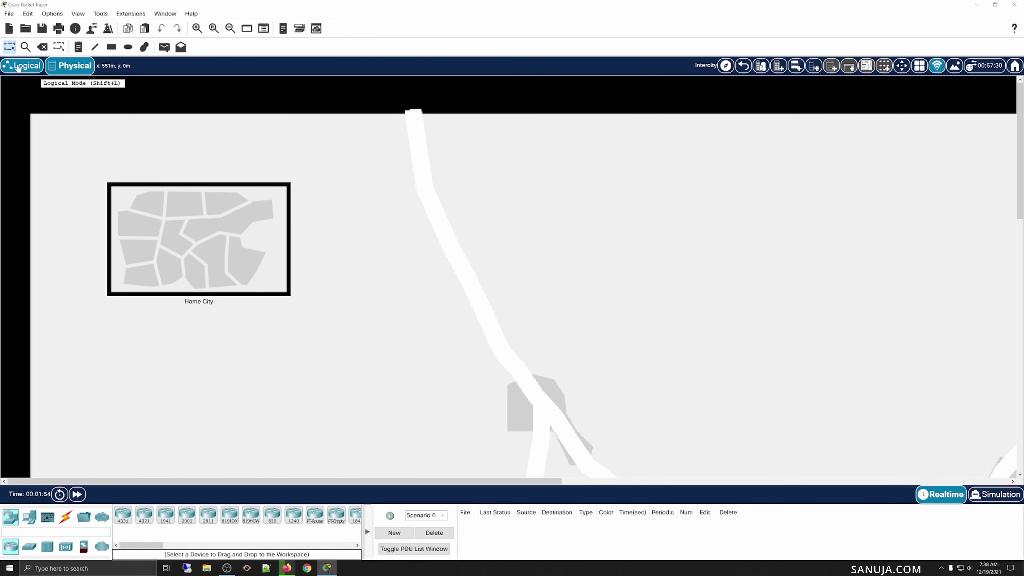
{"action": "left_click", "coordinate": [18, 67]}
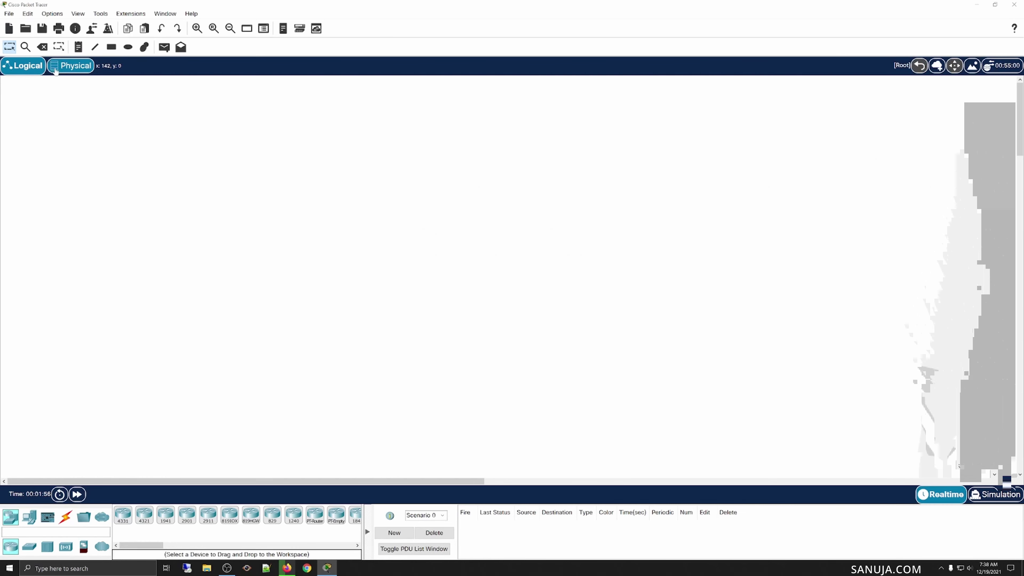
{"action": "left_click", "coordinate": [62, 71]}
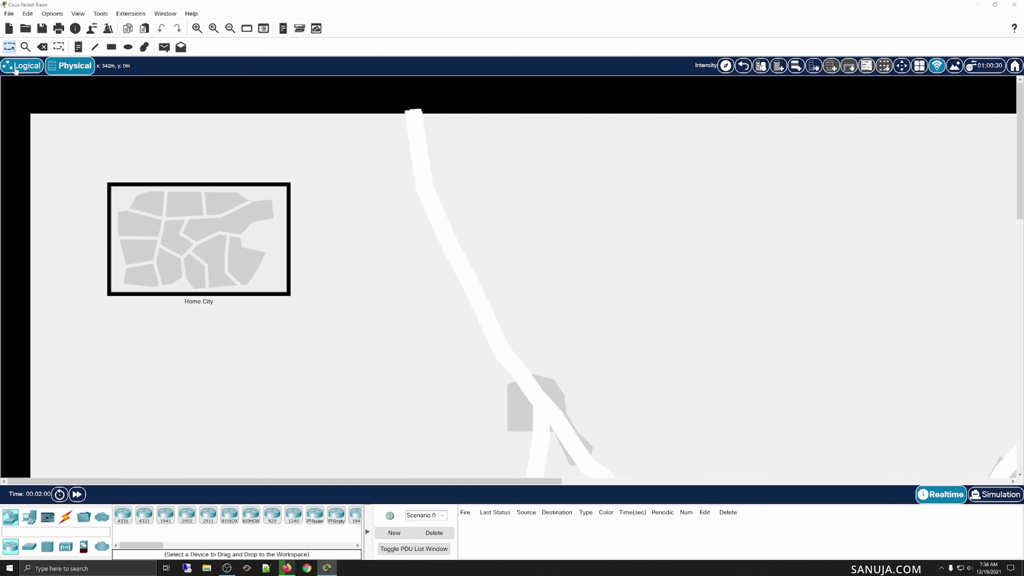
{"action": "left_click", "coordinate": [16, 68]}
{"action": "left_click", "coordinate": [67, 66]}
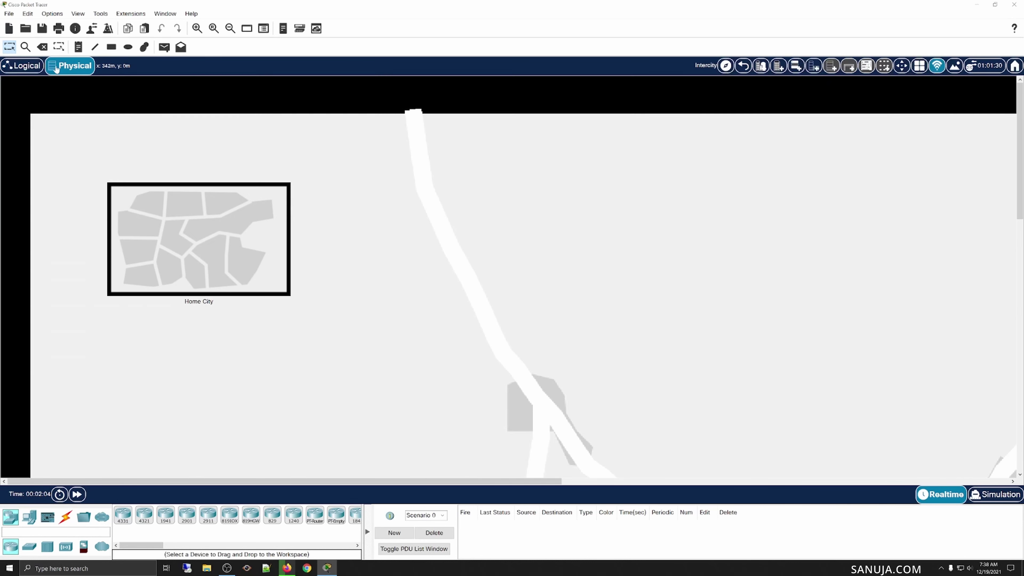
{"action": "left_click", "coordinate": [17, 67]}
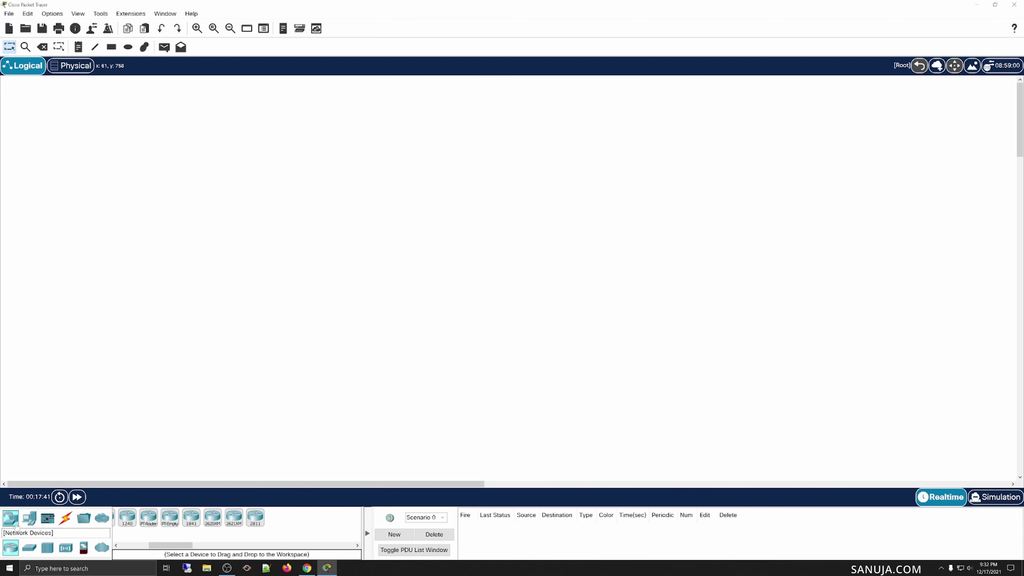
{"action": "left_click", "coordinate": [29, 520]}
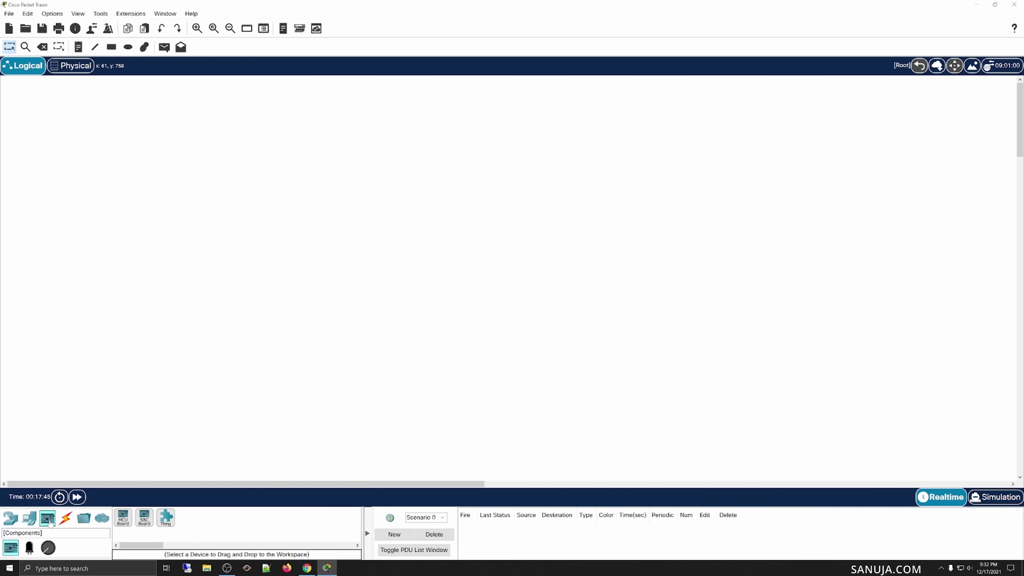
{"action": "left_click", "coordinate": [65, 519]}
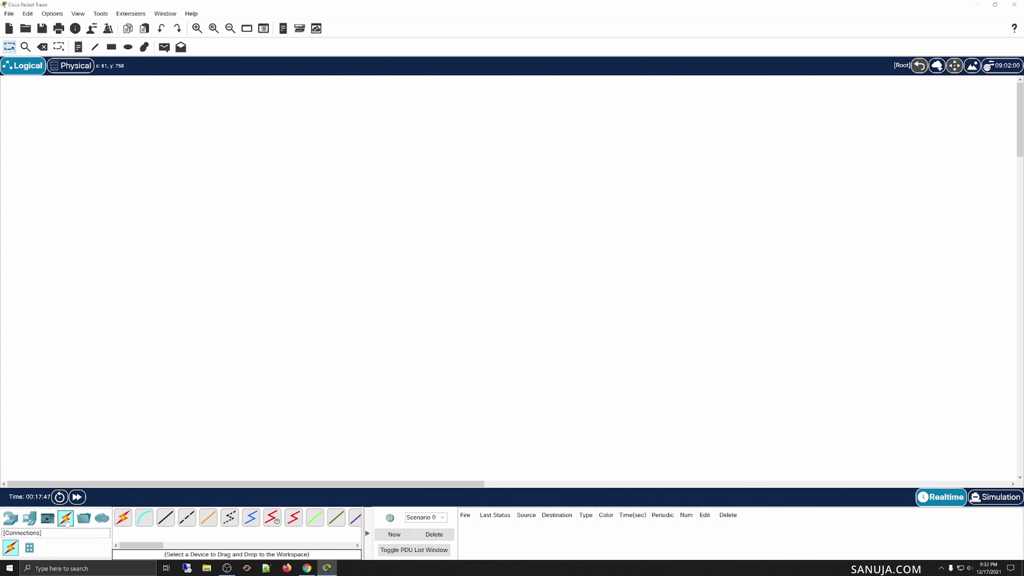
{"action": "left_click", "coordinate": [83, 519]}
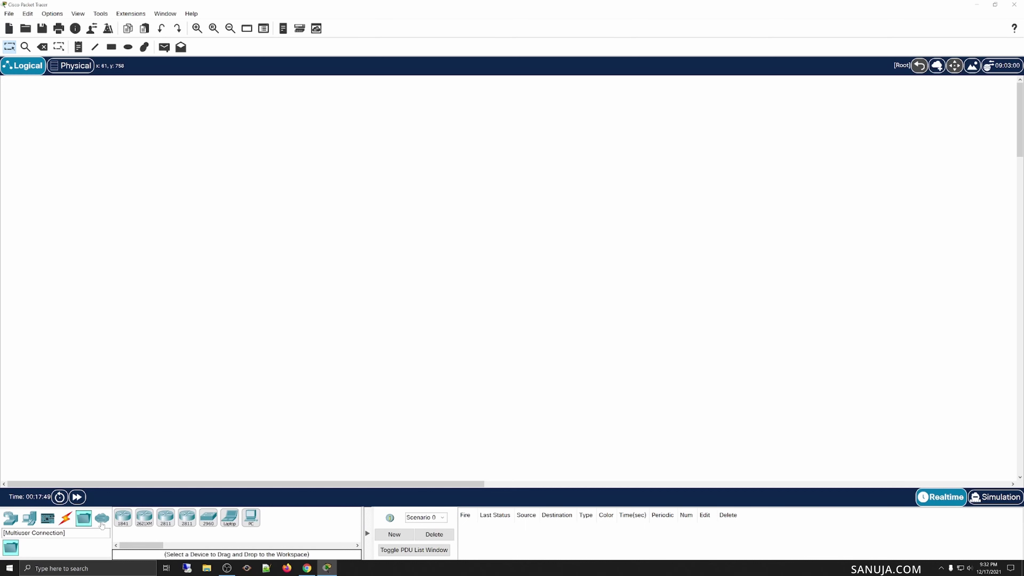
{"action": "left_click", "coordinate": [11, 518]}
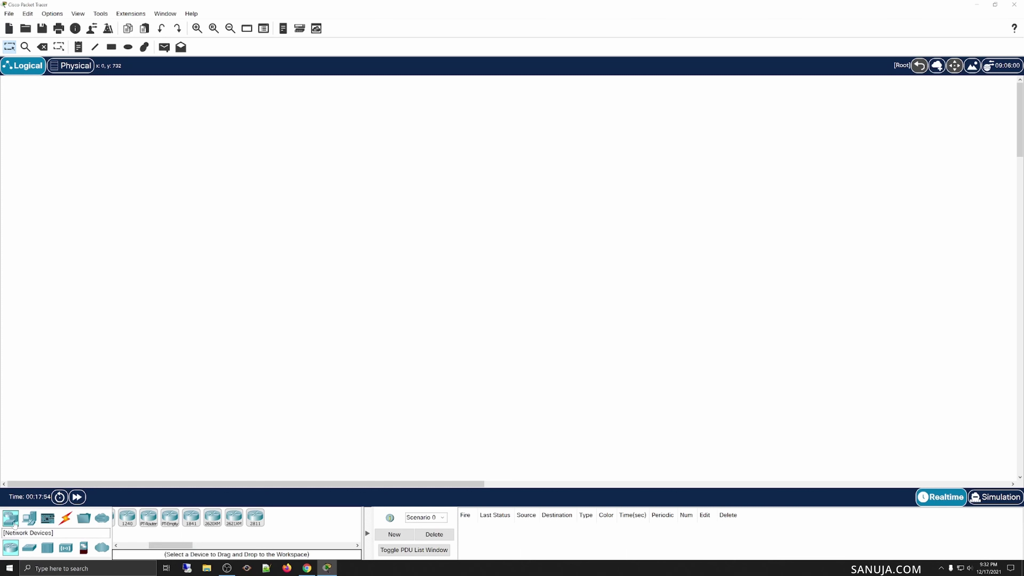
{"action": "left_click", "coordinate": [29, 548]}
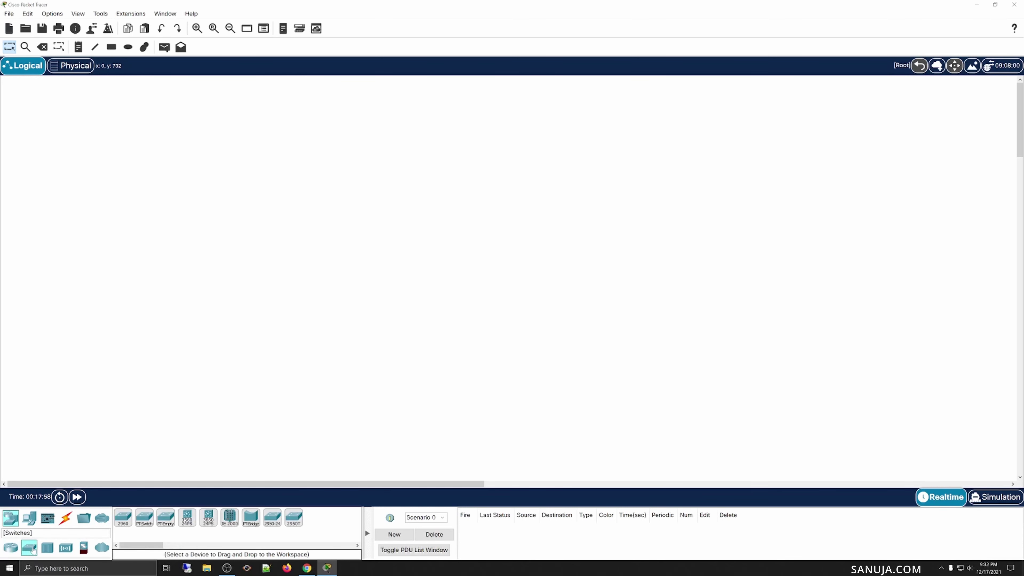
{"action": "left_click", "coordinate": [47, 551]}
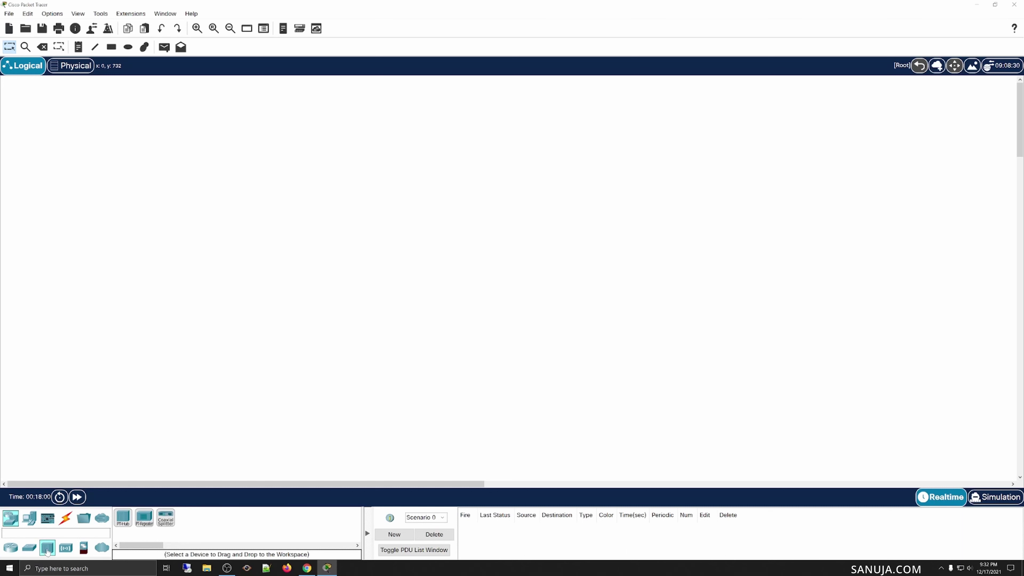
{"action": "left_click", "coordinate": [66, 549]}
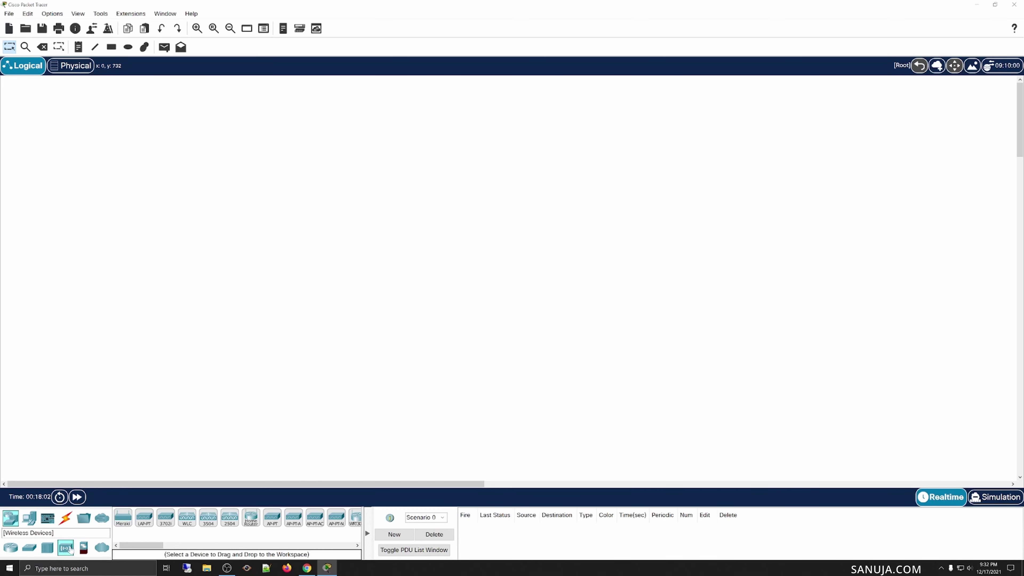
{"action": "left_click", "coordinate": [30, 524]}
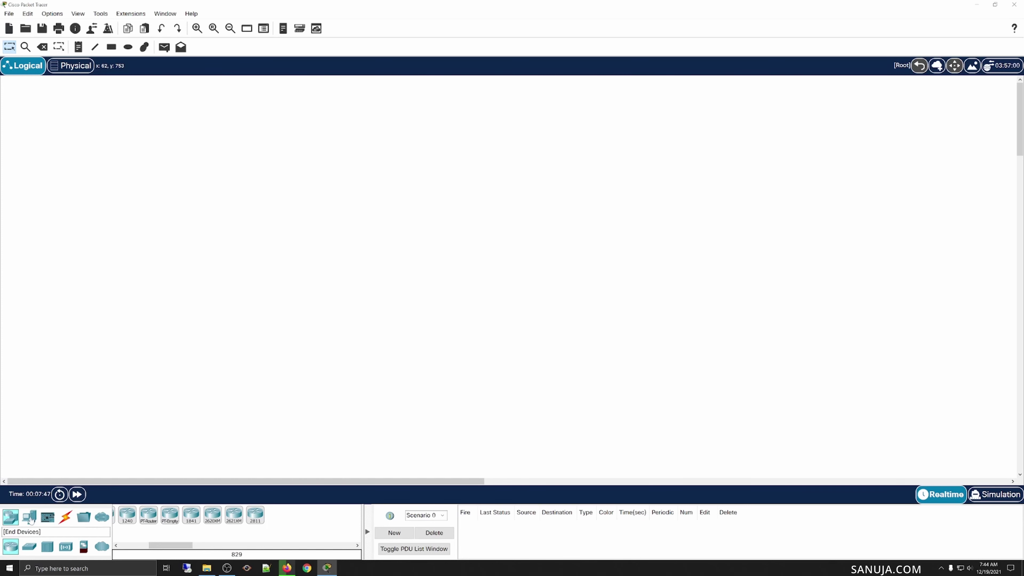
- Drag two PC-PT devices from End Devices onto the canvas, aligning PC1 level with PC0
{"action": "left_click", "coordinate": [30, 518]}
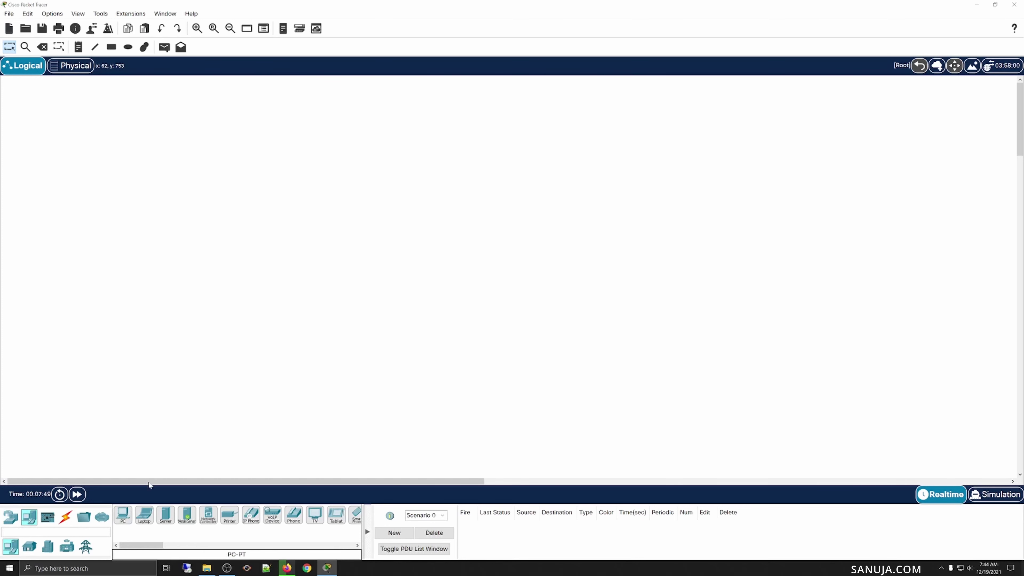
{"action": "left_click_drag", "start_coordinate": [123, 520], "coordinate": [138, 300]}
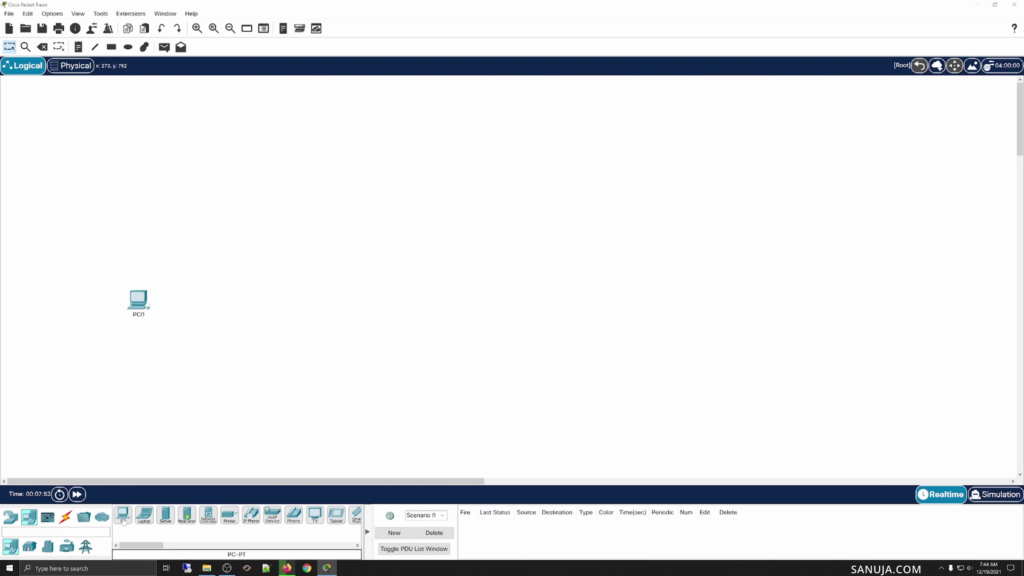
{"action": "left_click_drag", "start_coordinate": [123, 521], "coordinate": [288, 308]}
{"action": "left_click_drag", "start_coordinate": [281, 306], "coordinate": [289, 300]}
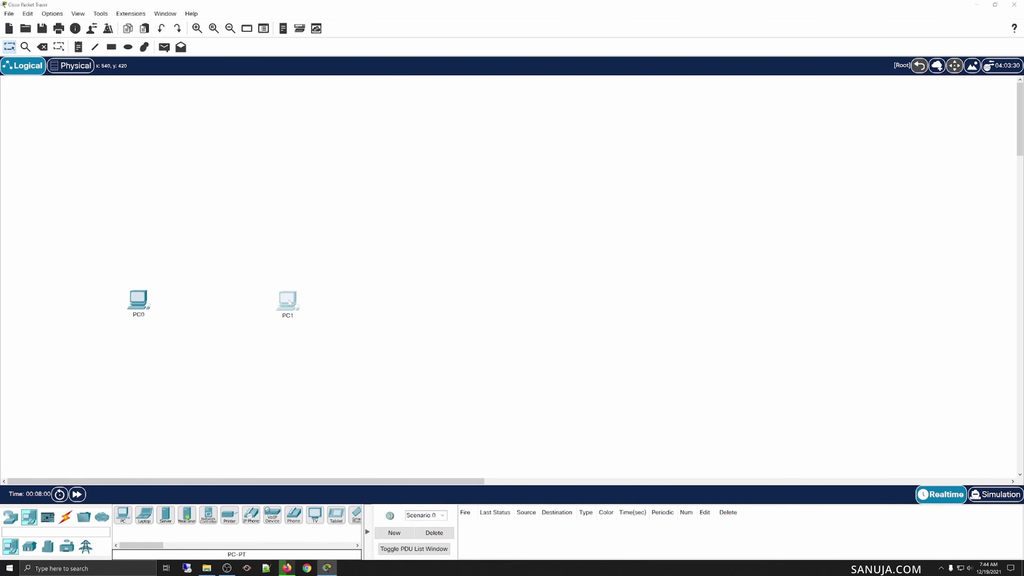
- Show the Connections cable types in the device panel
{"action": "left_click", "coordinate": [66, 519]}
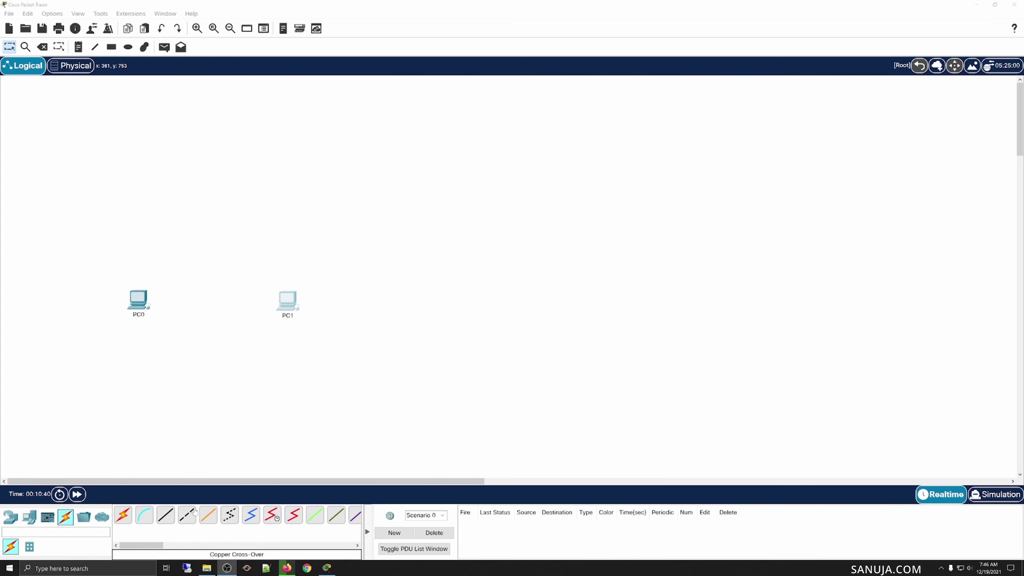
- Run a Copper Cross-Over cable from PC0's FastEthernet0 port to PC1's FastEthernet0 port
{"action": "left_click", "coordinate": [187, 517]}
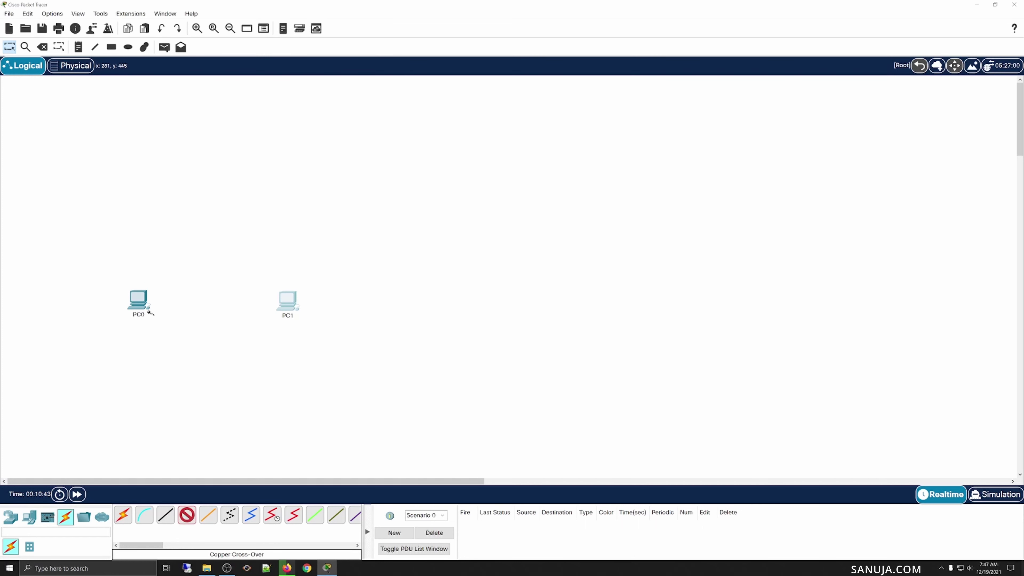
{"action": "left_click", "coordinate": [146, 299]}
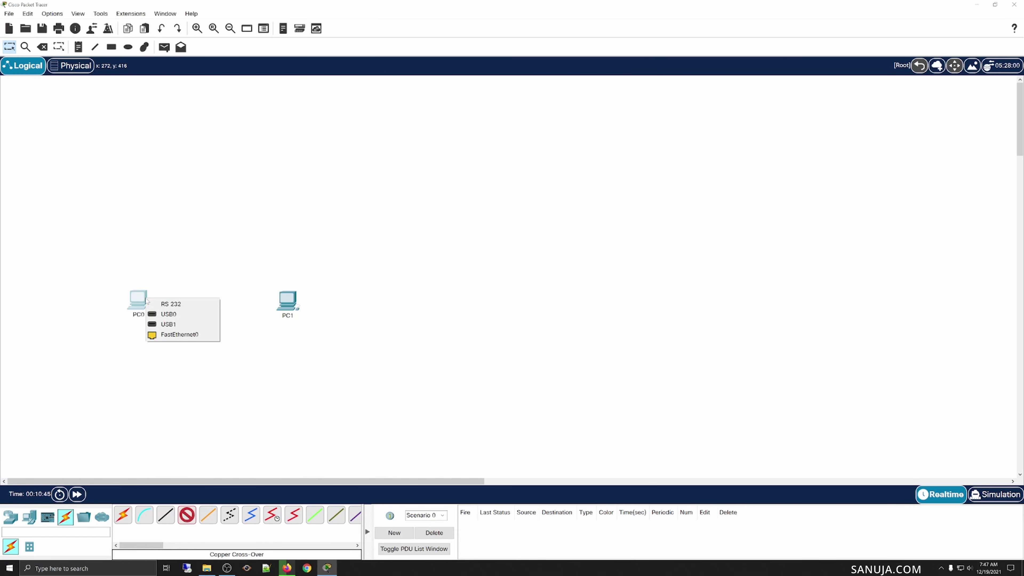
{"action": "left_click", "coordinate": [189, 335]}
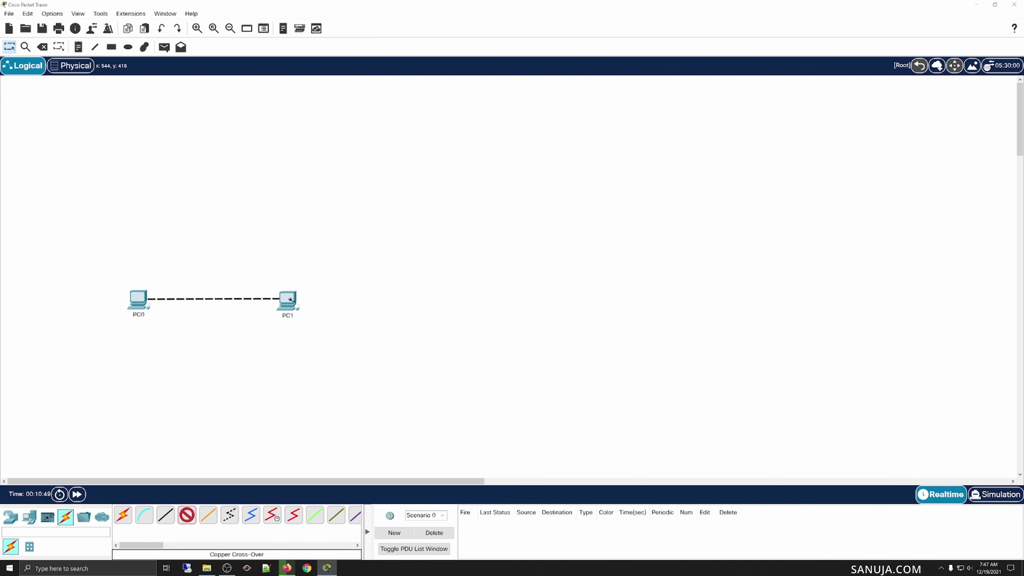
{"action": "left_click", "coordinate": [290, 300]}
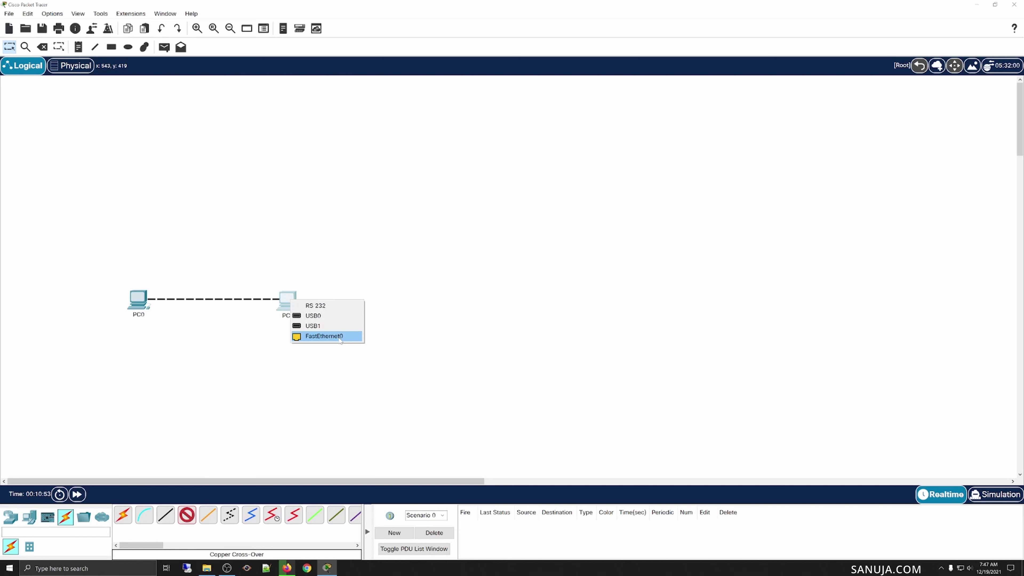
{"action": "left_click", "coordinate": [324, 336]}
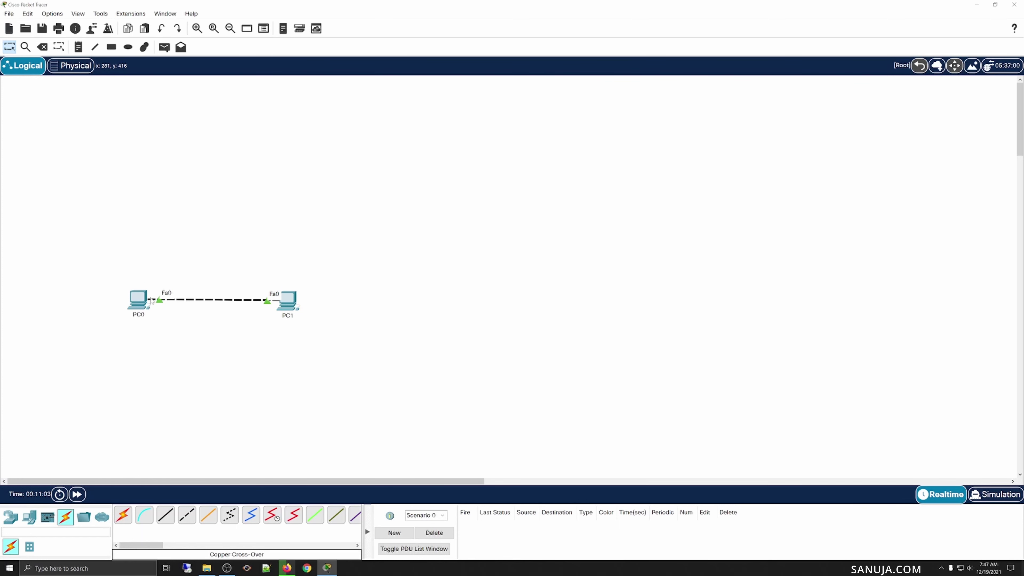
- In PC0's IP Configuration, enter static address 192.168.2.1 and auto-fill mask 255.255.255.0
{"action": "mouse_move", "coordinate": [140, 304]}
{"action": "left_click", "coordinate": [141, 299]}
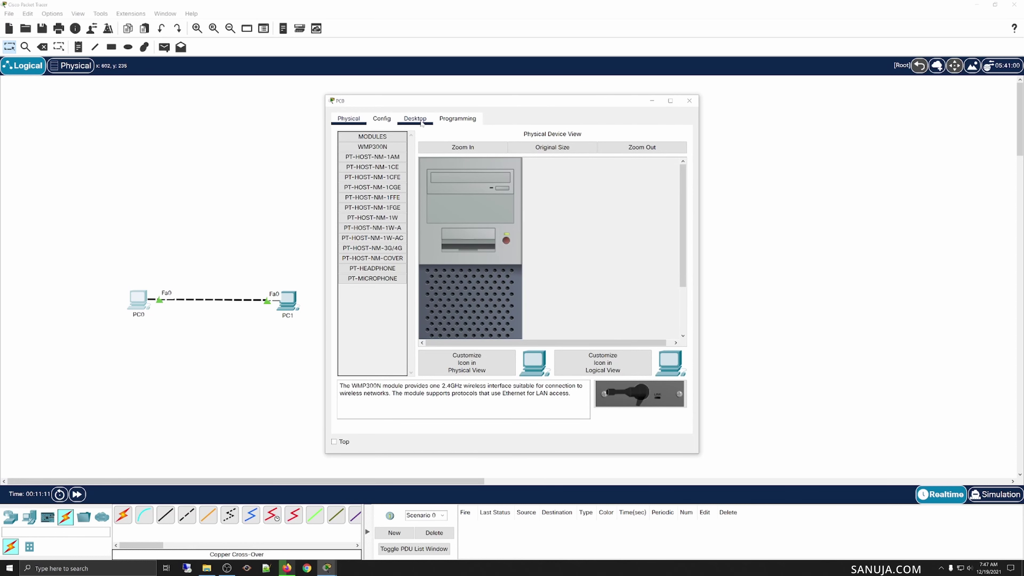
{"action": "left_click", "coordinate": [422, 123]}
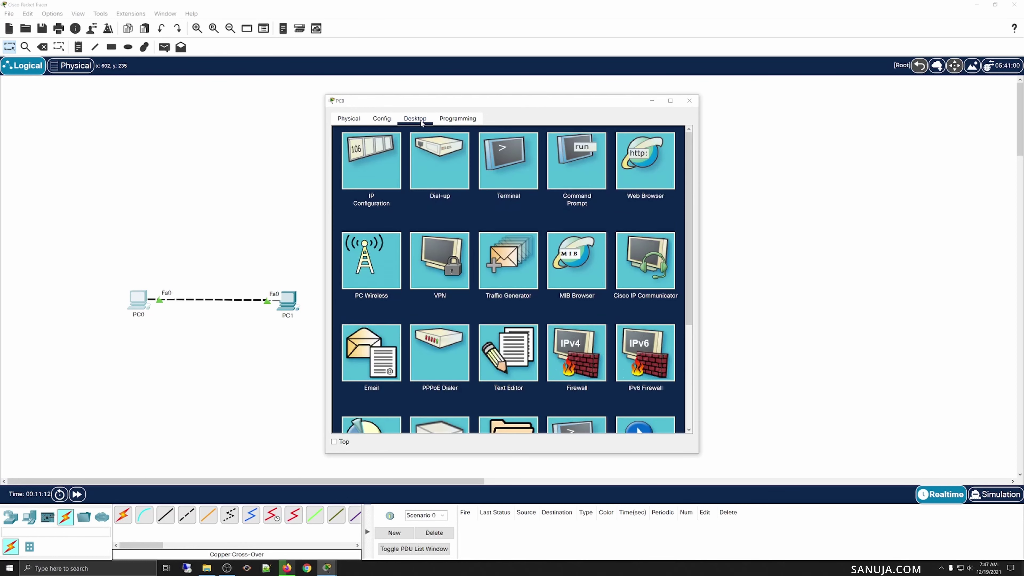
{"action": "left_click", "coordinate": [361, 168]}
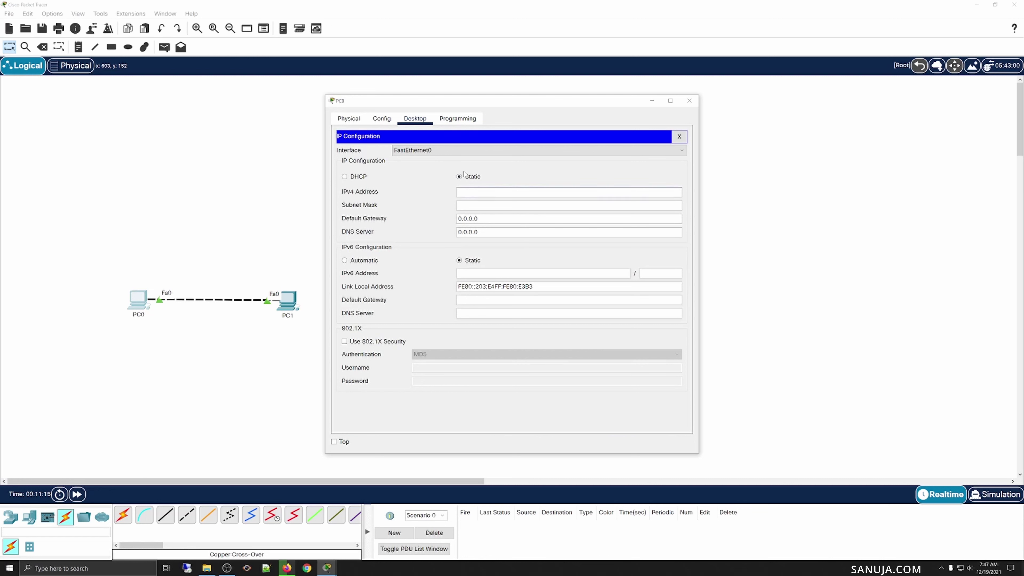
{"action": "left_click", "coordinate": [459, 206]}
{"action": "type", "text": "192.168.2.1"}
{"action": "left_click", "coordinate": [499, 205]}
{"action": "left_click", "coordinate": [679, 137]}
- Set PC1's IPv4 address to 192.168.2.2, letting the mask auto-fill to 255.255.255.0
{"action": "left_click", "coordinate": [689, 100]}
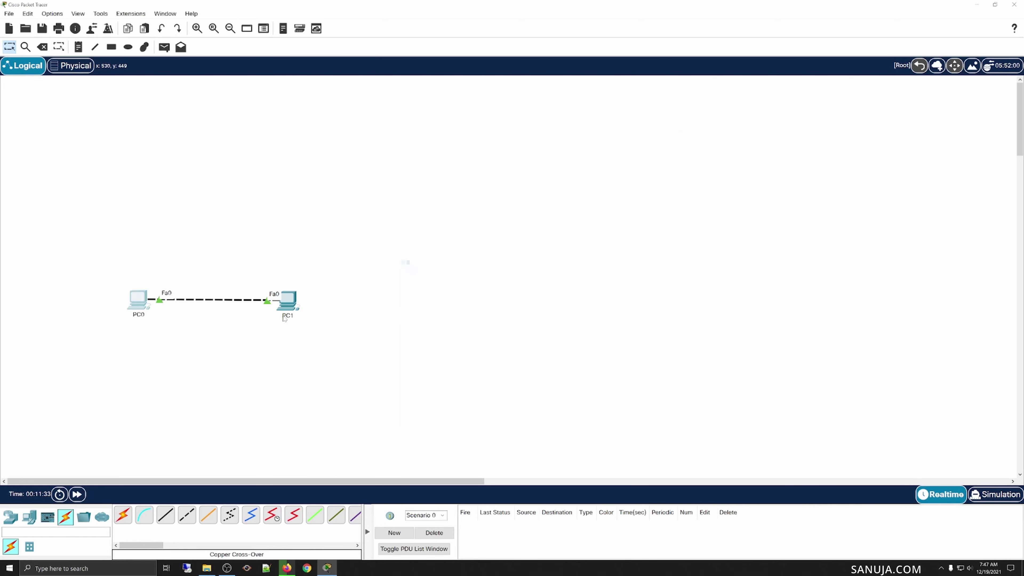
{"action": "left_click", "coordinate": [293, 300]}
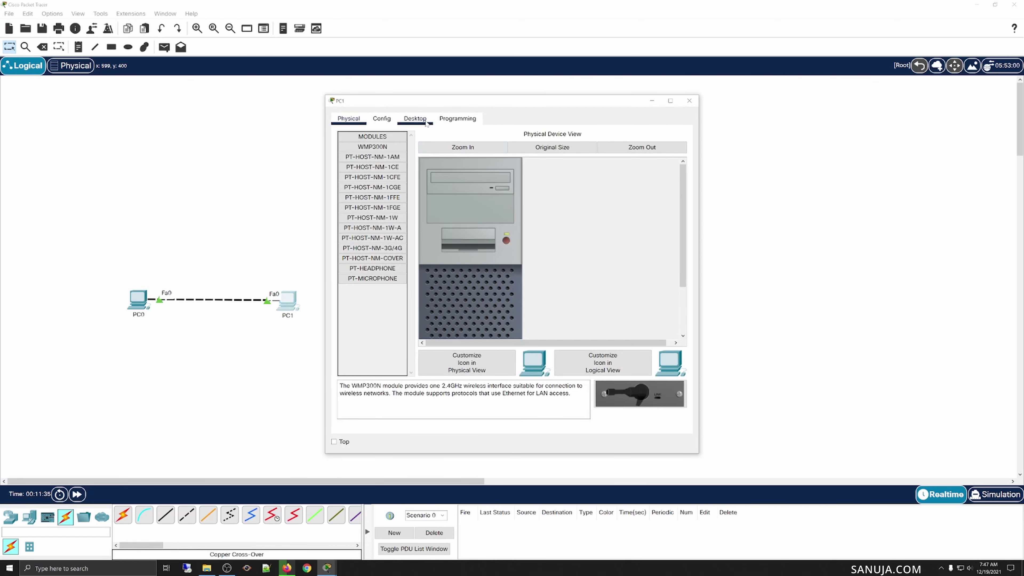
{"action": "left_click", "coordinate": [415, 119]}
{"action": "left_click", "coordinate": [368, 165]}
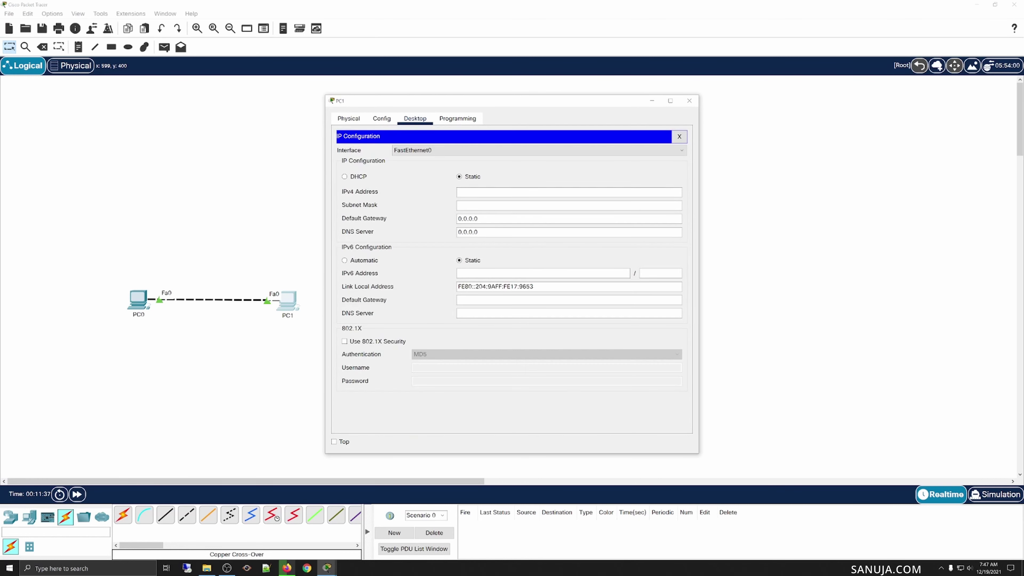
{"action": "left_click", "coordinate": [382, 119]}
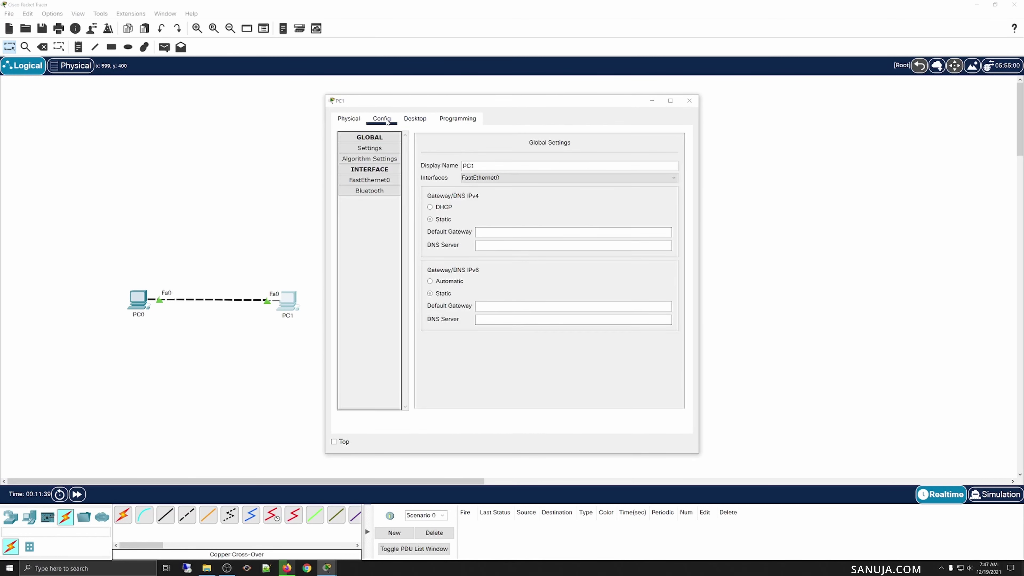
{"action": "left_click", "coordinate": [413, 119]}
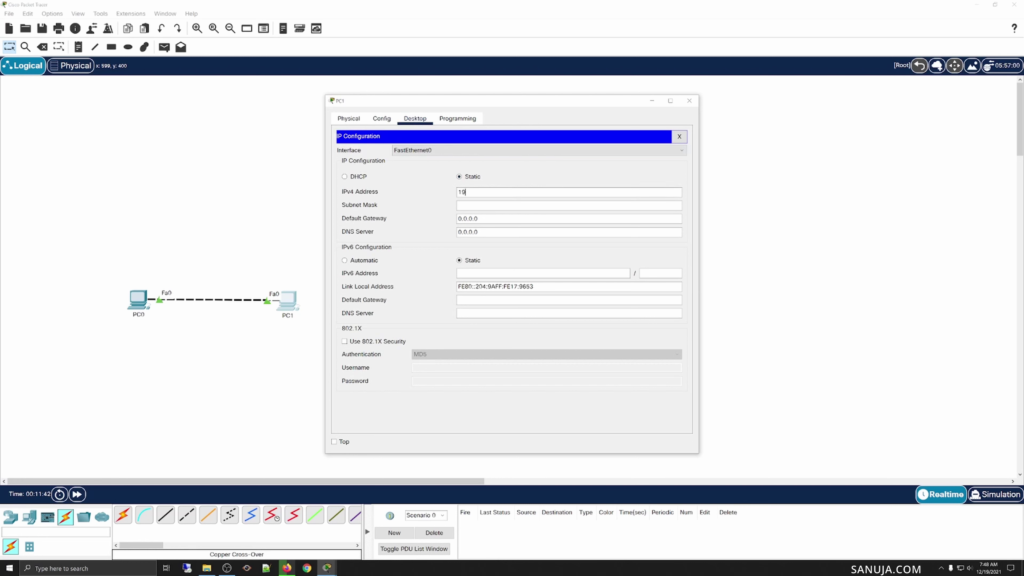
{"action": "type", "text": ".168.2.2"}
{"action": "key", "text": "Tab"}
{"action": "left_click", "coordinate": [679, 136]}
{"action": "left_click", "coordinate": [690, 101]}
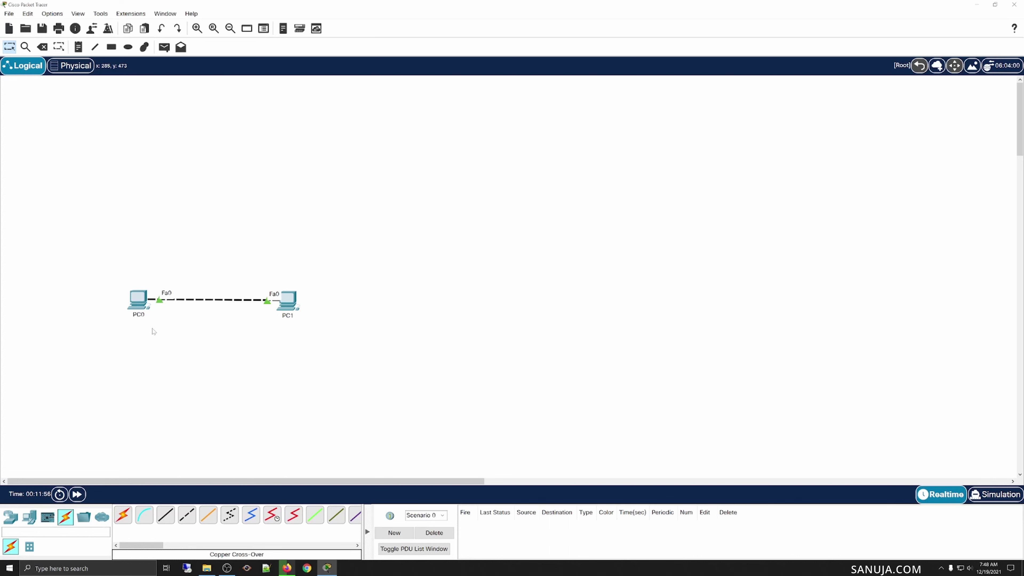
{"action": "left_click", "coordinate": [138, 299]}
{"action": "left_click", "coordinate": [388, 175]}
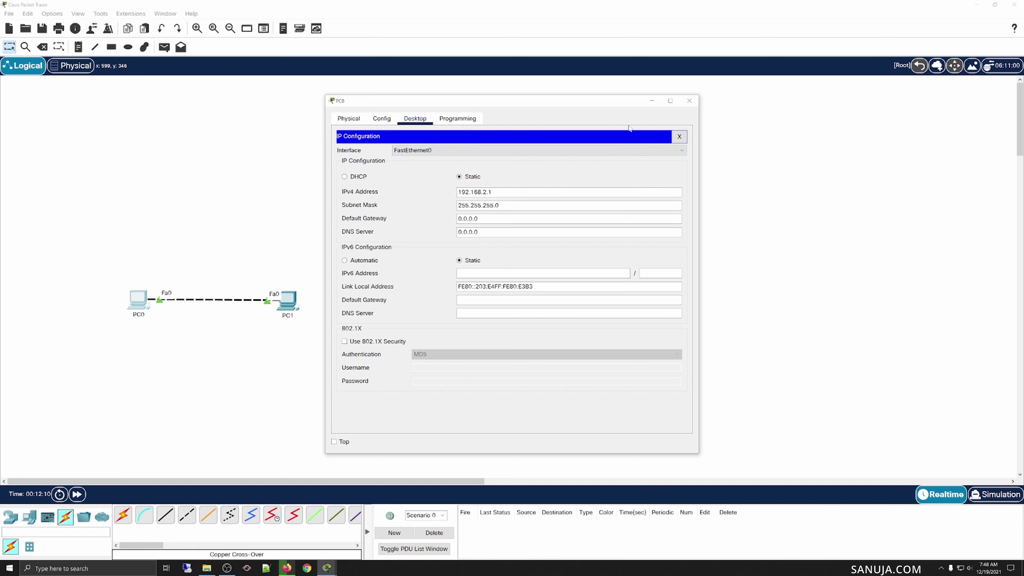
{"action": "left_click", "coordinate": [679, 137]}
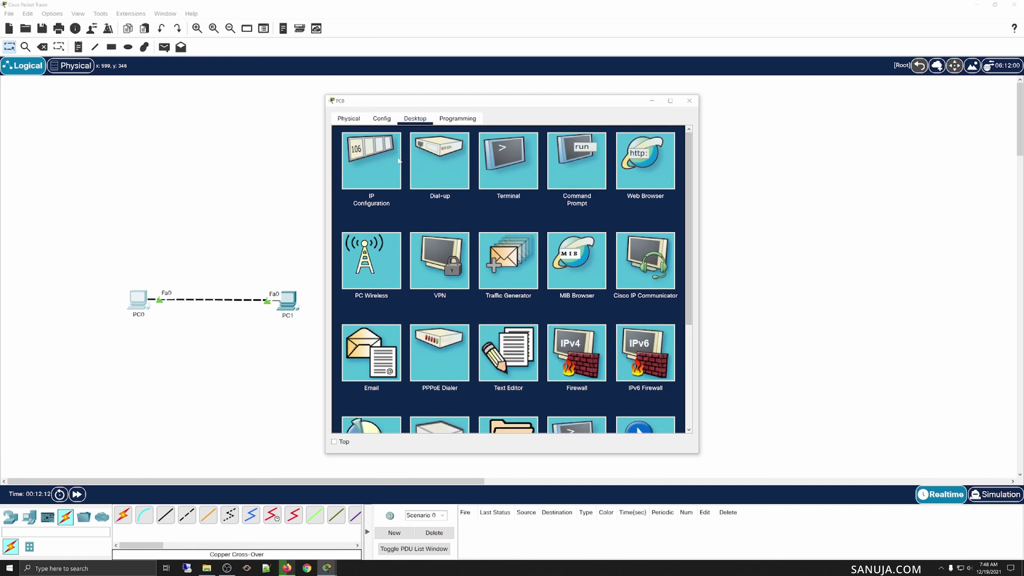
{"action": "left_click", "coordinate": [370, 162]}
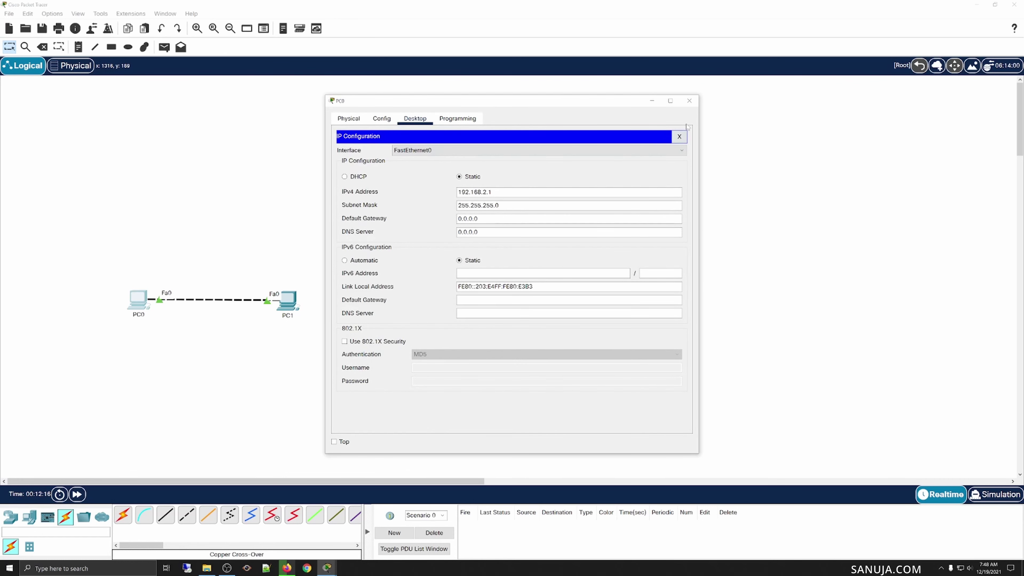
{"action": "left_click", "coordinate": [679, 136]}
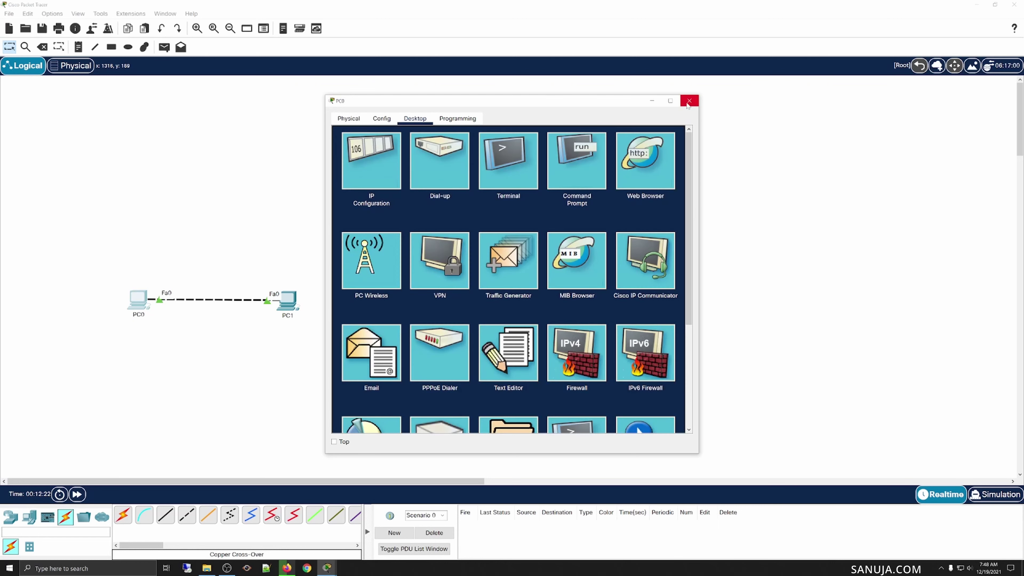
{"action": "left_click", "coordinate": [367, 166]}
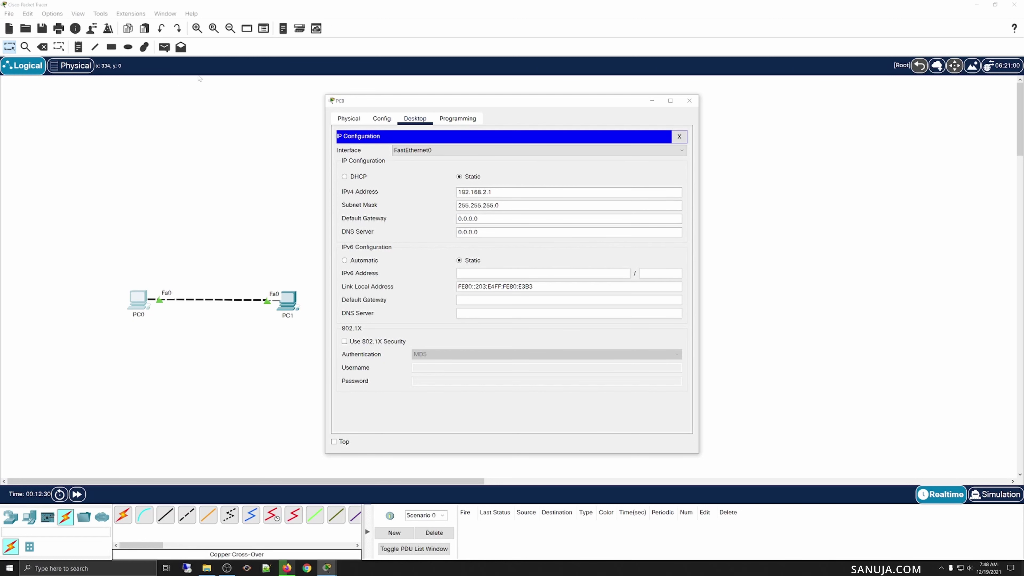
{"action": "left_click", "coordinate": [690, 100]}
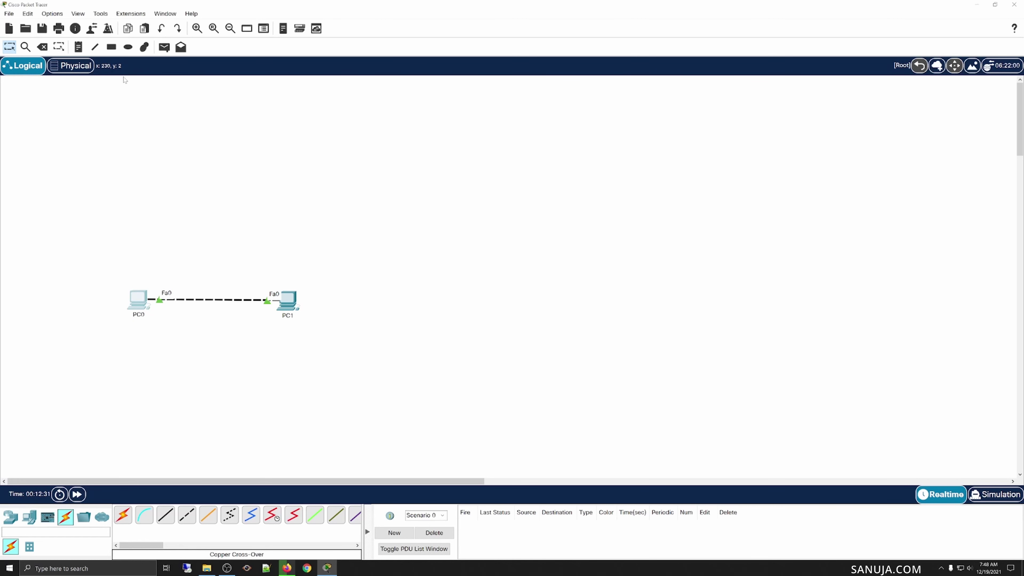
- Place a text note reading 192.168.2.1 just below PC0
{"action": "left_click", "coordinate": [78, 47]}
{"action": "left_click", "coordinate": [125, 332]}
{"action": "type", "text": "192.168"}
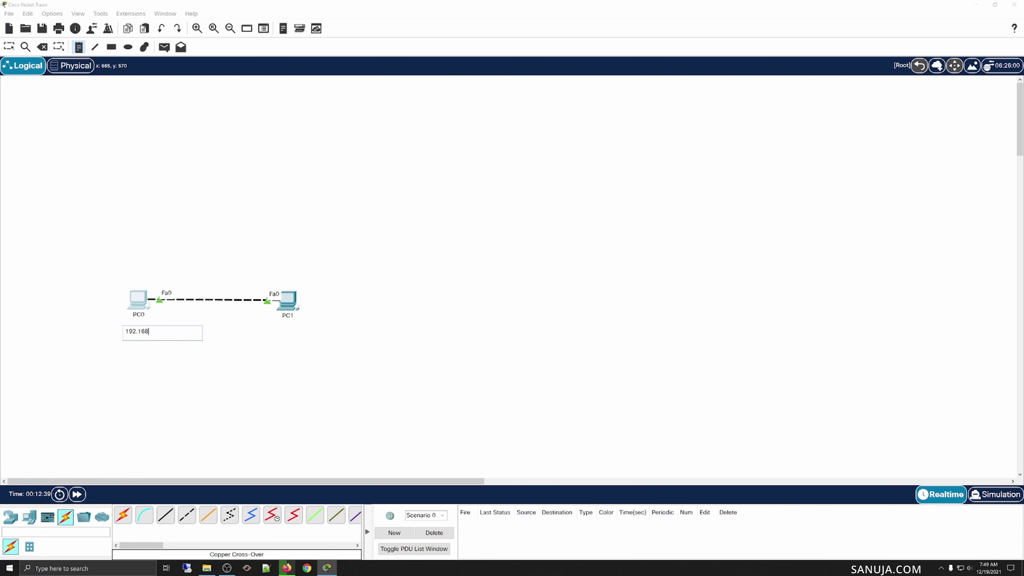
{"action": "type", "text": ".2.2"}
{"action": "key", "text": "Return"}
{"action": "key", "text": "BackSpace"}
{"action": "type", "text": "1"}
{"action": "key", "text": "Return"}
{"action": "left_click", "coordinate": [348, 390]}
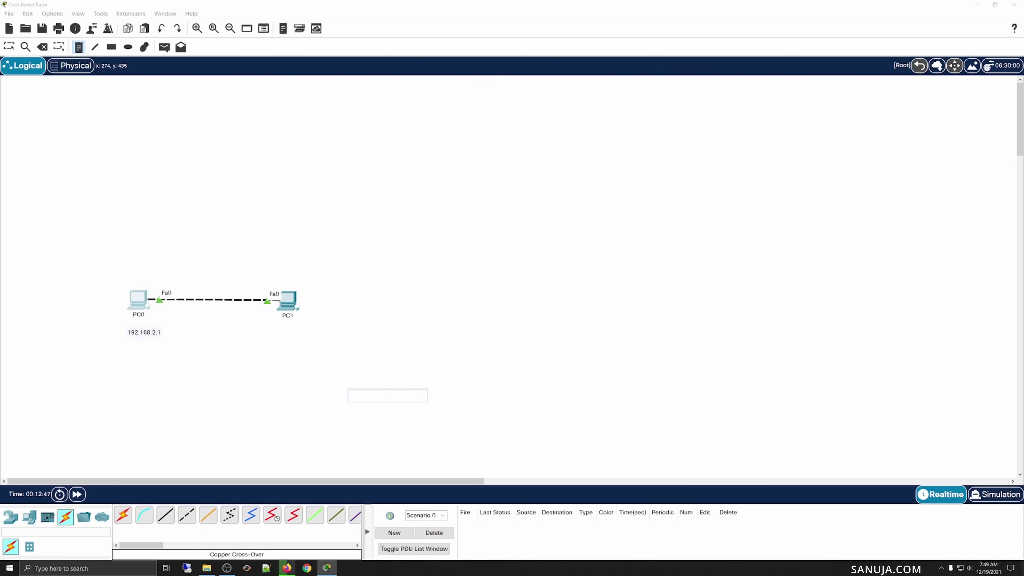
{"action": "left_click", "coordinate": [138, 303]}
{"action": "left_click", "coordinate": [136, 292]}
{"action": "key", "text": "Escape"}
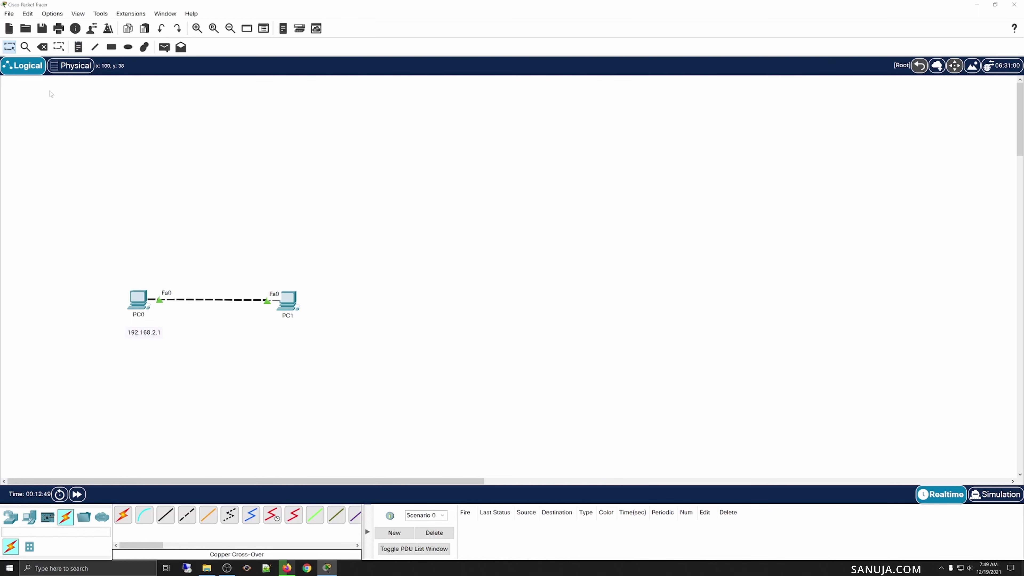
- Review PC0's IP configuration settings to confirm its address
{"action": "left_click", "coordinate": [138, 299]}
{"action": "left_click", "coordinate": [371, 165]}
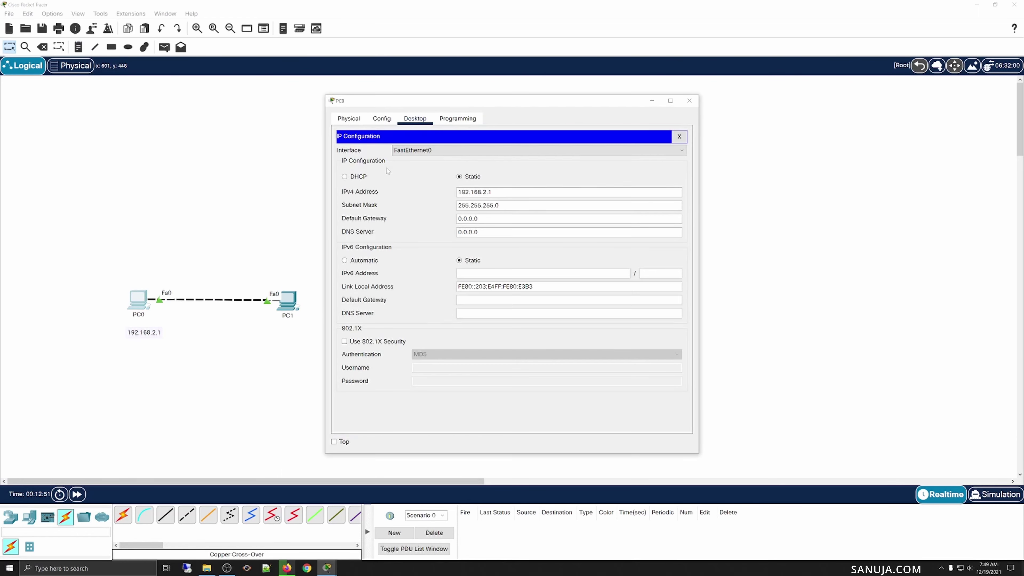
{"action": "left_click", "coordinate": [690, 101]}
- Add a 192.168.2.2 note under PC1 and move both labels up beneath their PCs
{"action": "left_click", "coordinate": [78, 47]}
{"action": "left_click", "coordinate": [271, 332]}
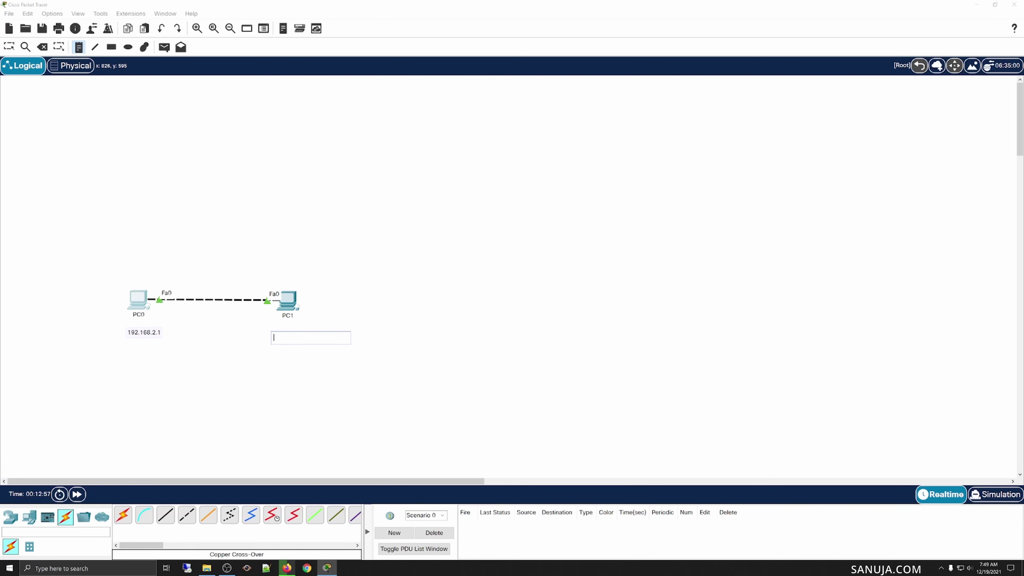
{"action": "type", "text": "192.168.2.2"}
{"action": "key", "text": "Return"}
{"action": "left_click", "coordinate": [462, 381]}
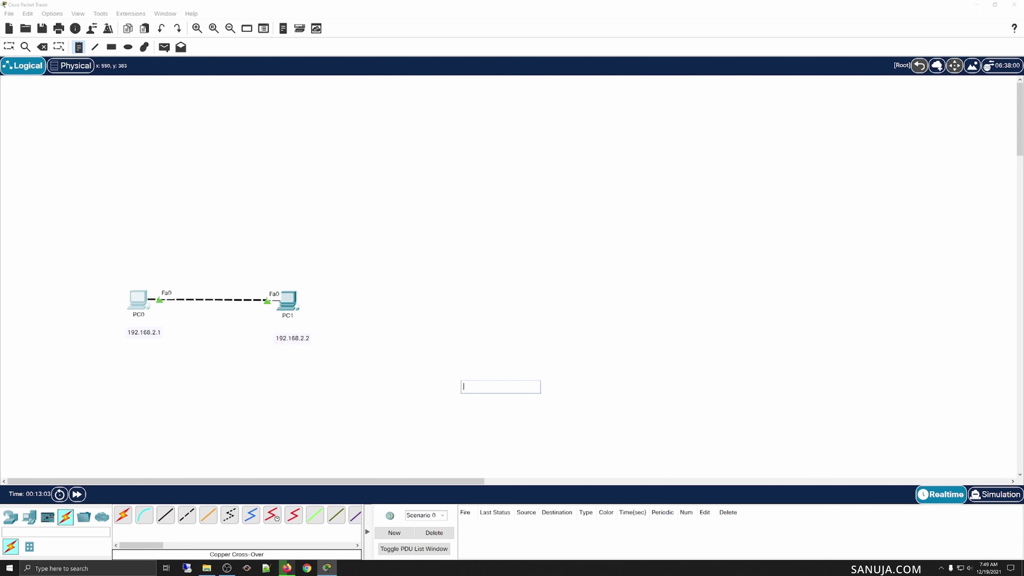
{"action": "left_click", "coordinate": [9, 47]}
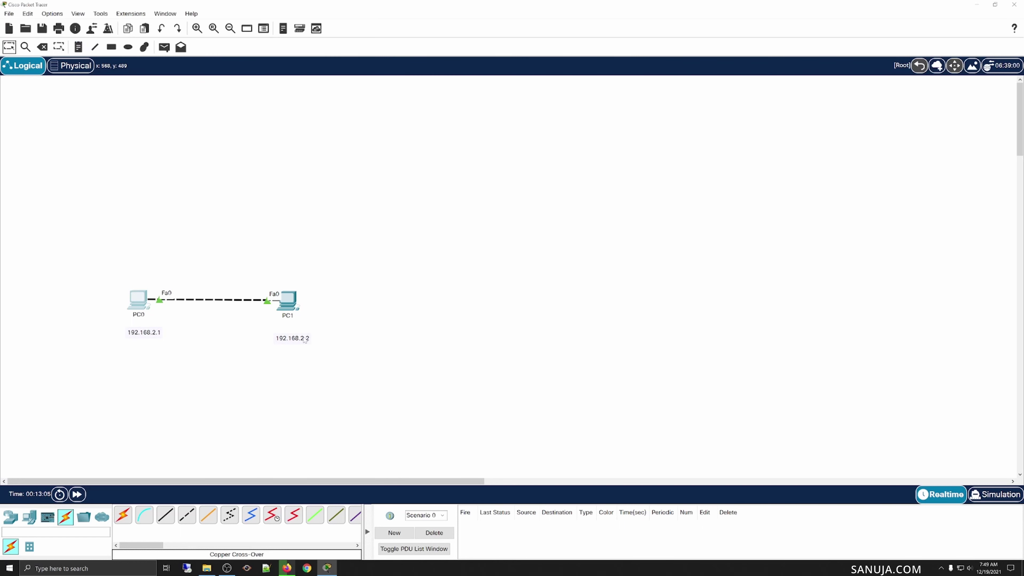
{"action": "left_click_drag", "start_coordinate": [305, 340], "coordinate": [306, 328]}
{"action": "left_click_drag", "start_coordinate": [166, 332], "coordinate": [161, 325]}
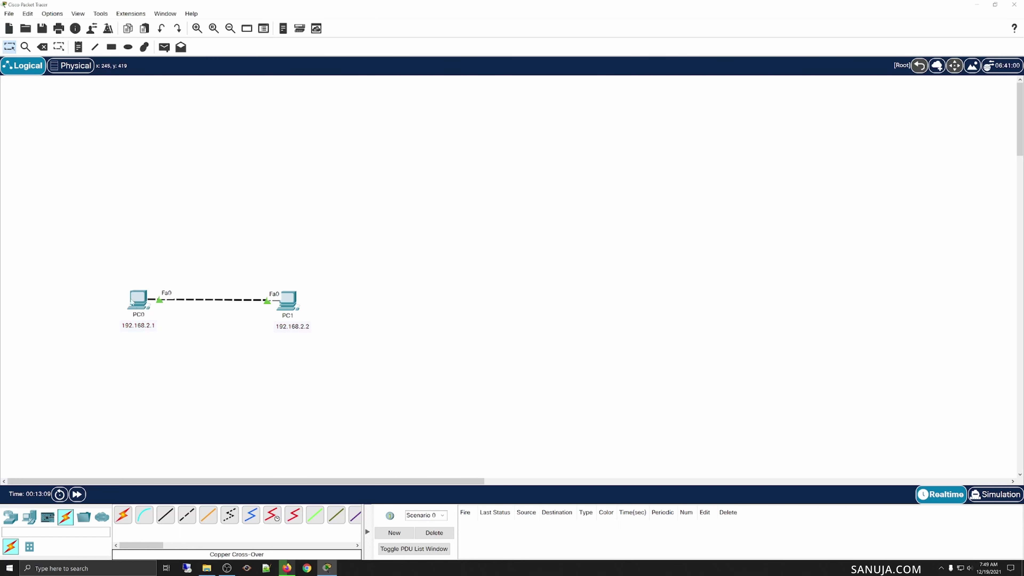
- Run ping 192.168.2.2 from PC0's command prompt and highlight the four reply lines
{"action": "left_click", "coordinate": [138, 306]}
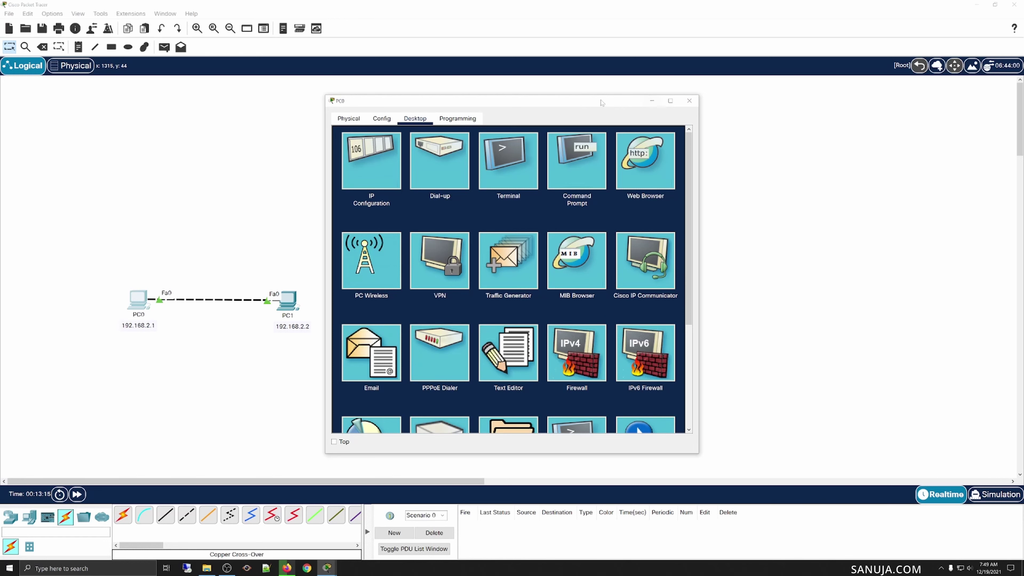
{"action": "left_click_drag", "start_coordinate": [598, 103], "coordinate": [695, 102]}
{"action": "left_click", "coordinate": [662, 184]}
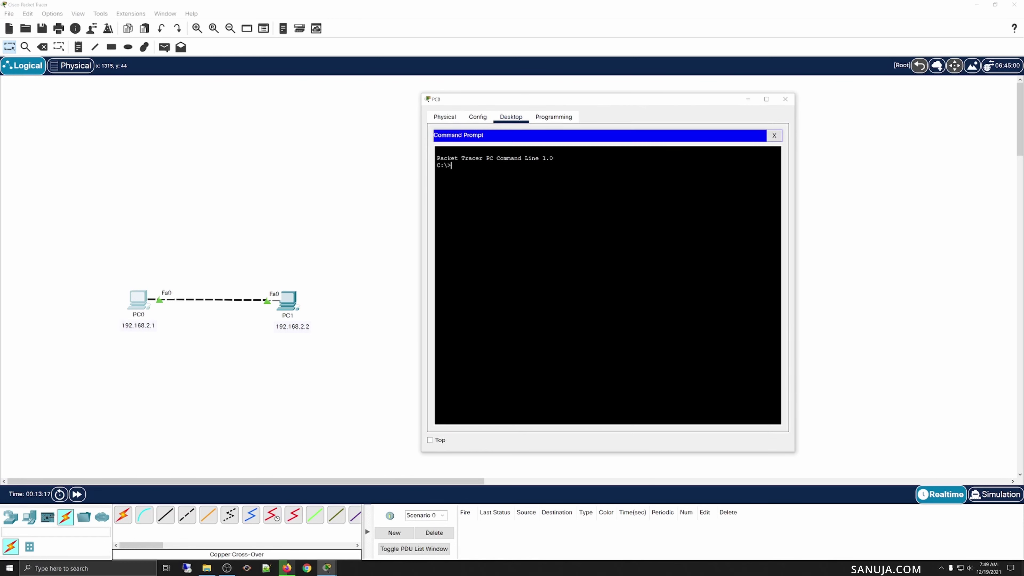
{"action": "type", "text": "ping 192.168.2.2"}
{"action": "key", "text": "Return"}
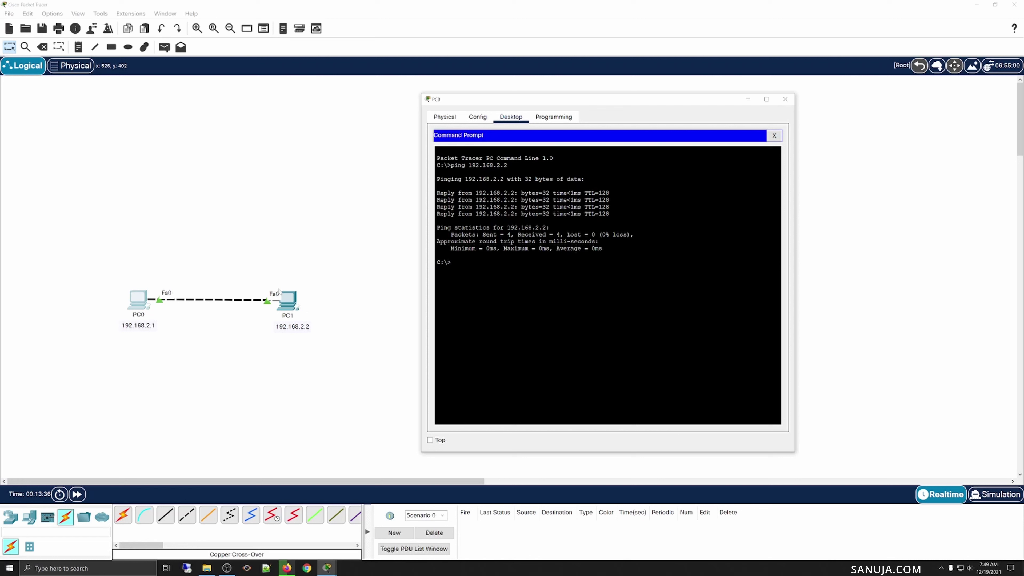
{"action": "left_click_drag", "start_coordinate": [609, 214], "coordinate": [428, 193]}
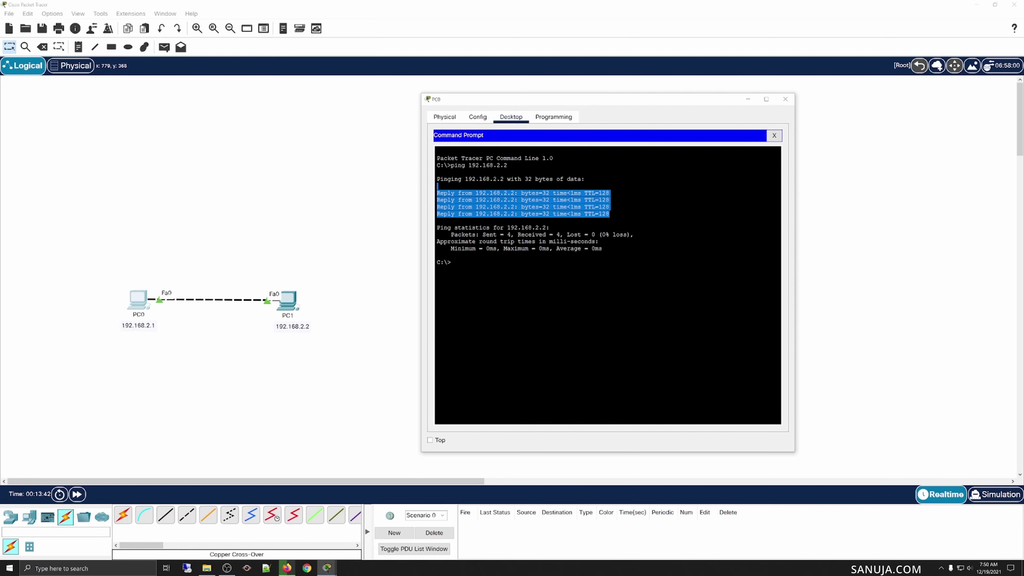
{"action": "left_click", "coordinate": [451, 262]}
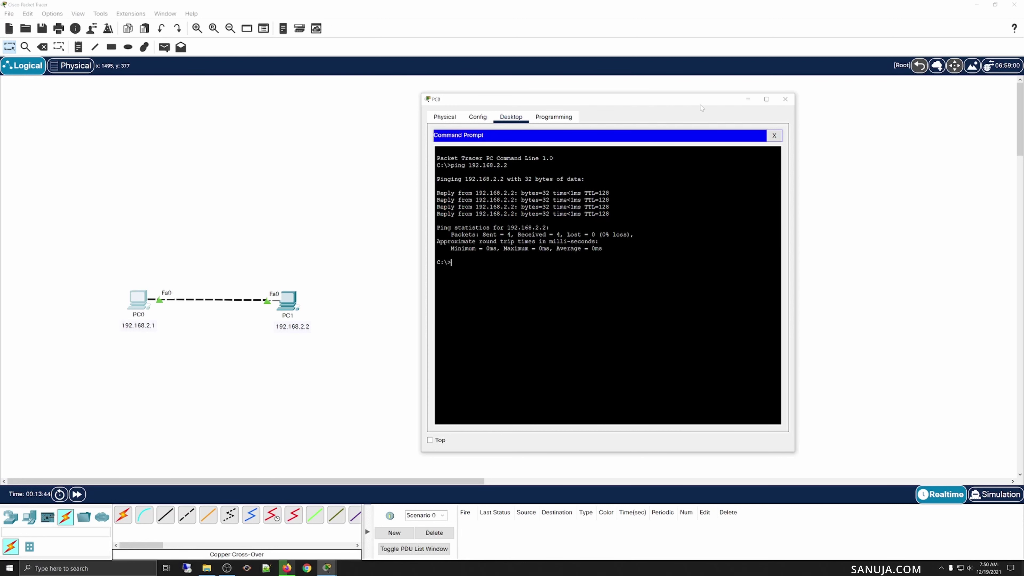
{"action": "left_click_drag", "start_coordinate": [701, 106], "coordinate": [601, 101]}
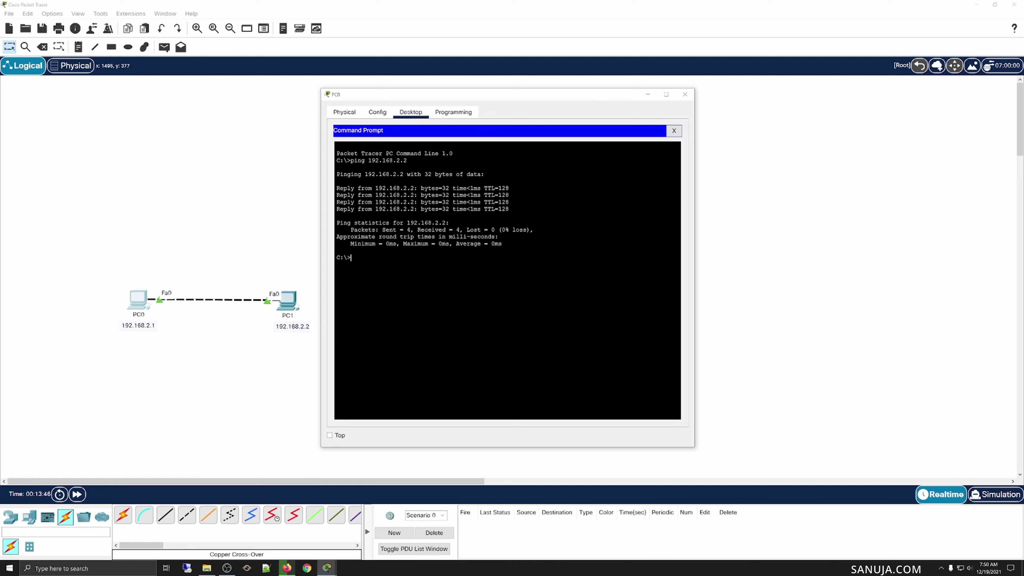